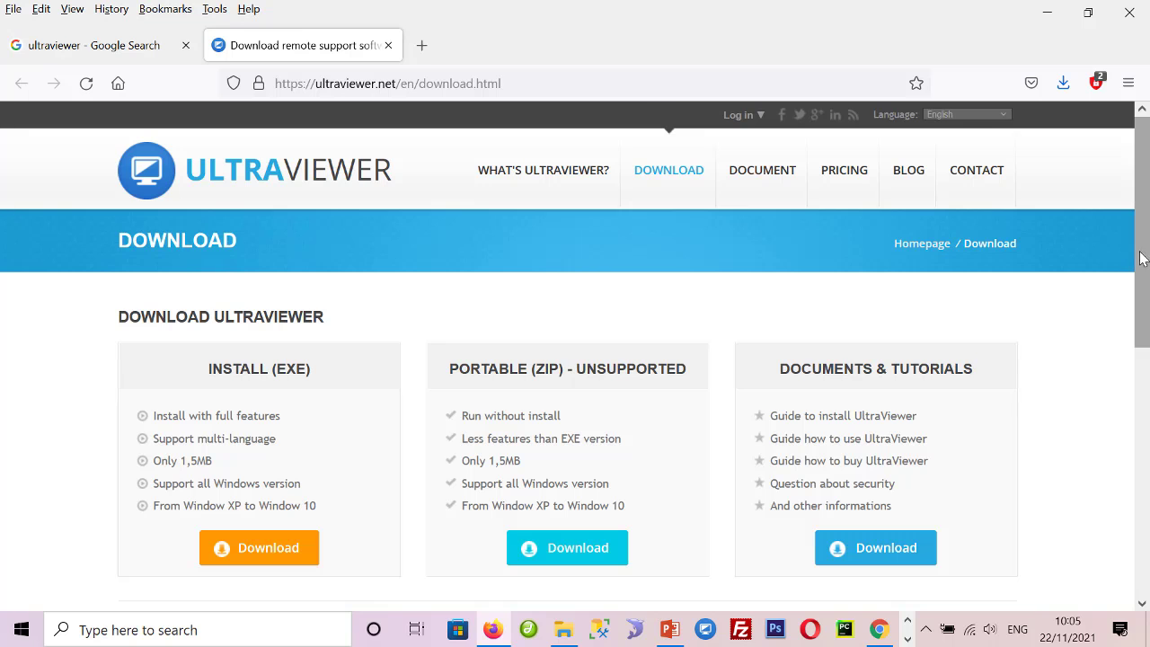
# - Download the Install (EXE) version and save it as UltraViewer_setup_6.4_en.exe
pyautogui.moveTo(1145, 259); pyautogui.dragTo(1148, 284)
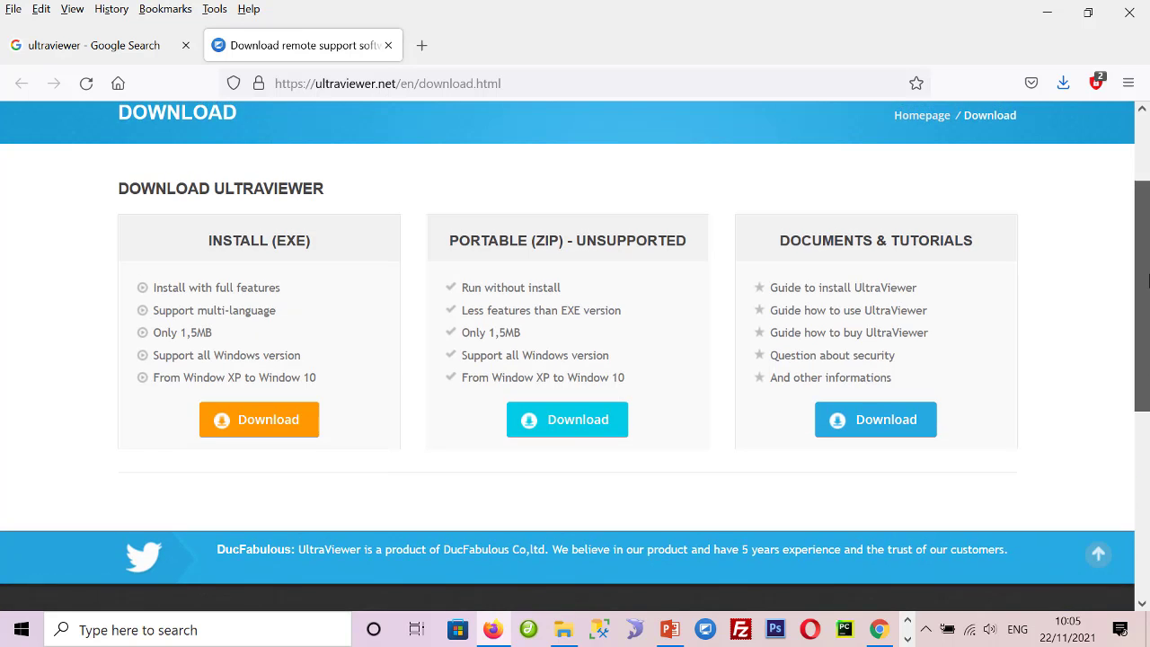
pyautogui.scroll(-4, 1073, 456)
pyautogui.scroll(6, 1073, 475)
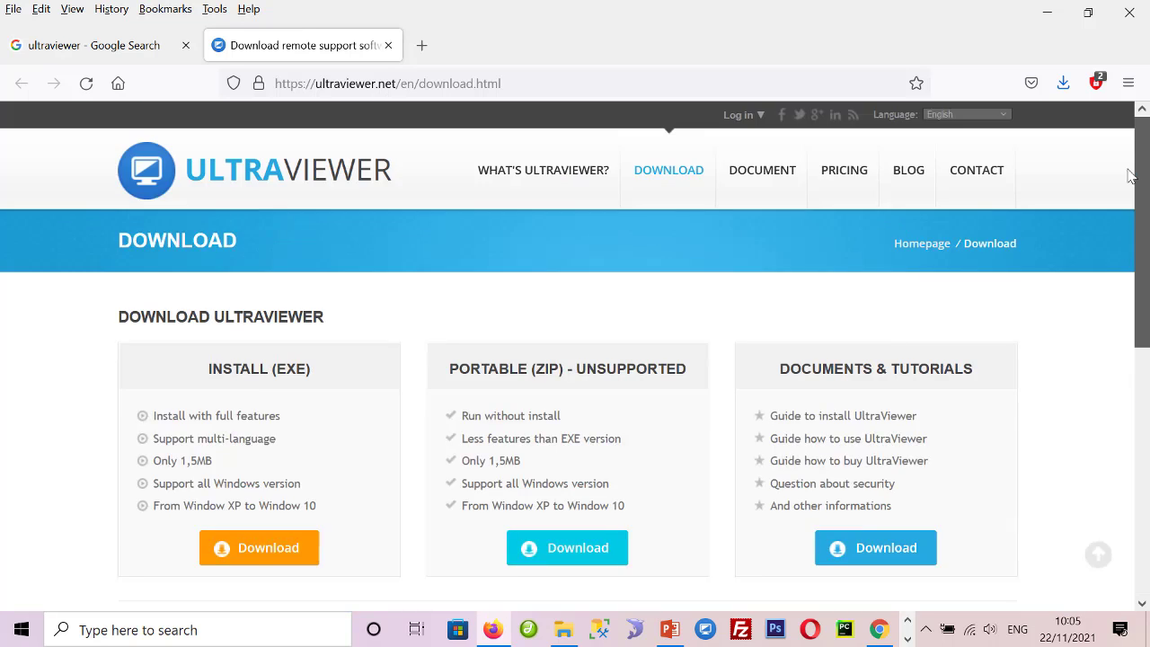
pyautogui.scroll(-1, 1117, 247)
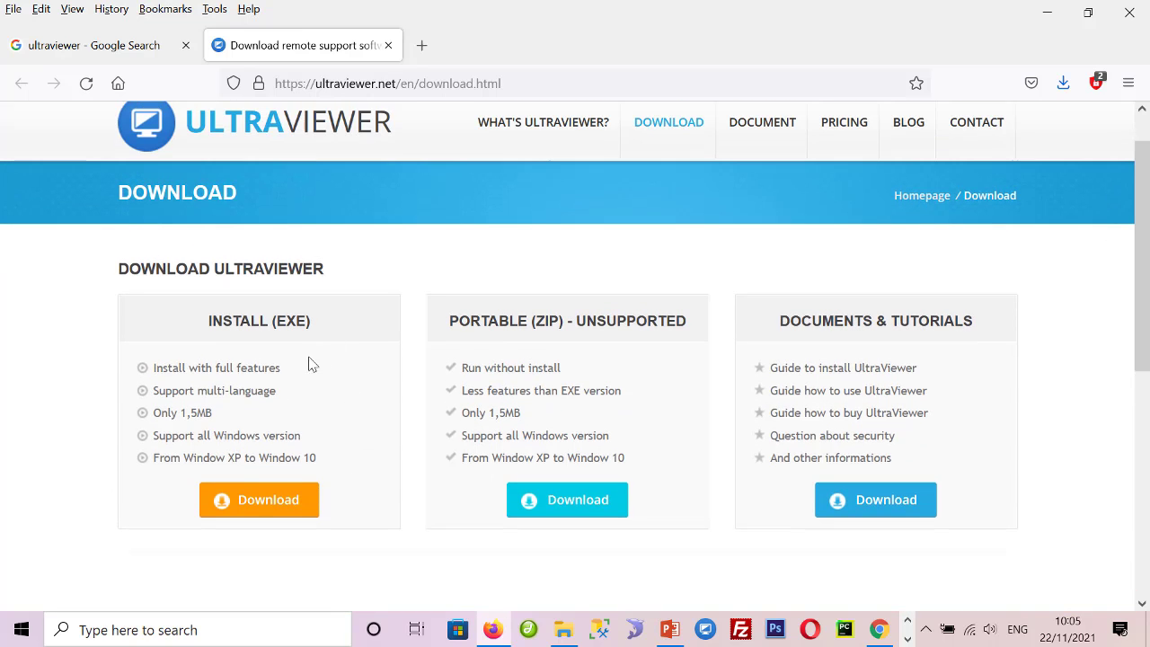
pyautogui.moveTo(1142, 199); pyautogui.dragTo(1148, 398)
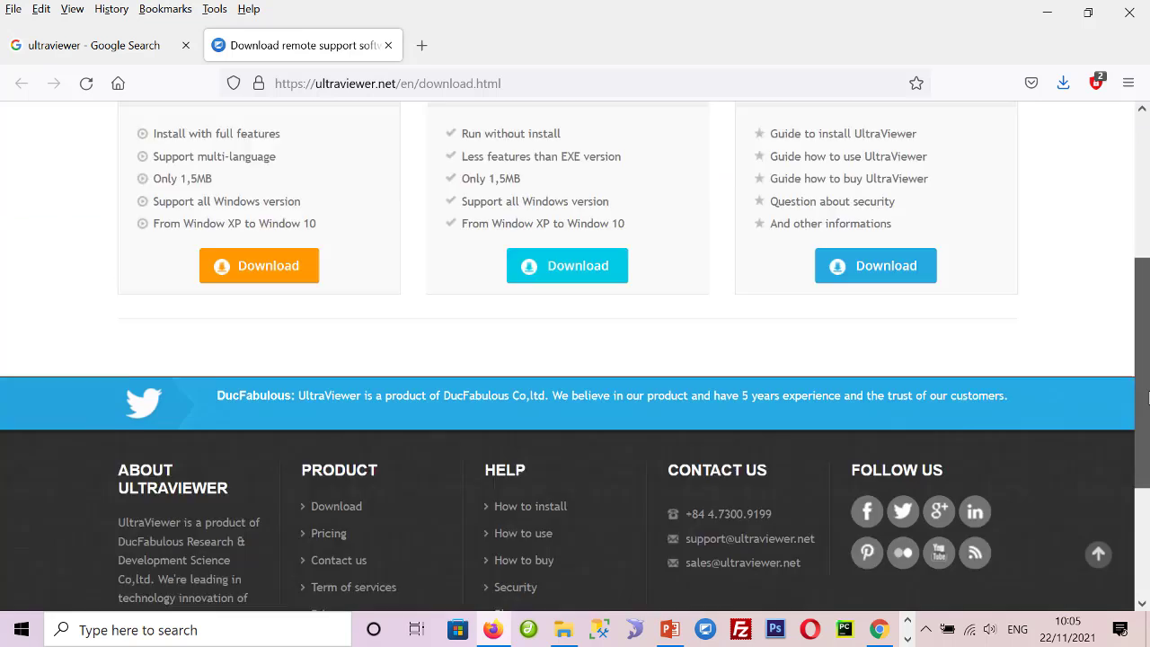
pyautogui.scroll(-5, 1148, 398)
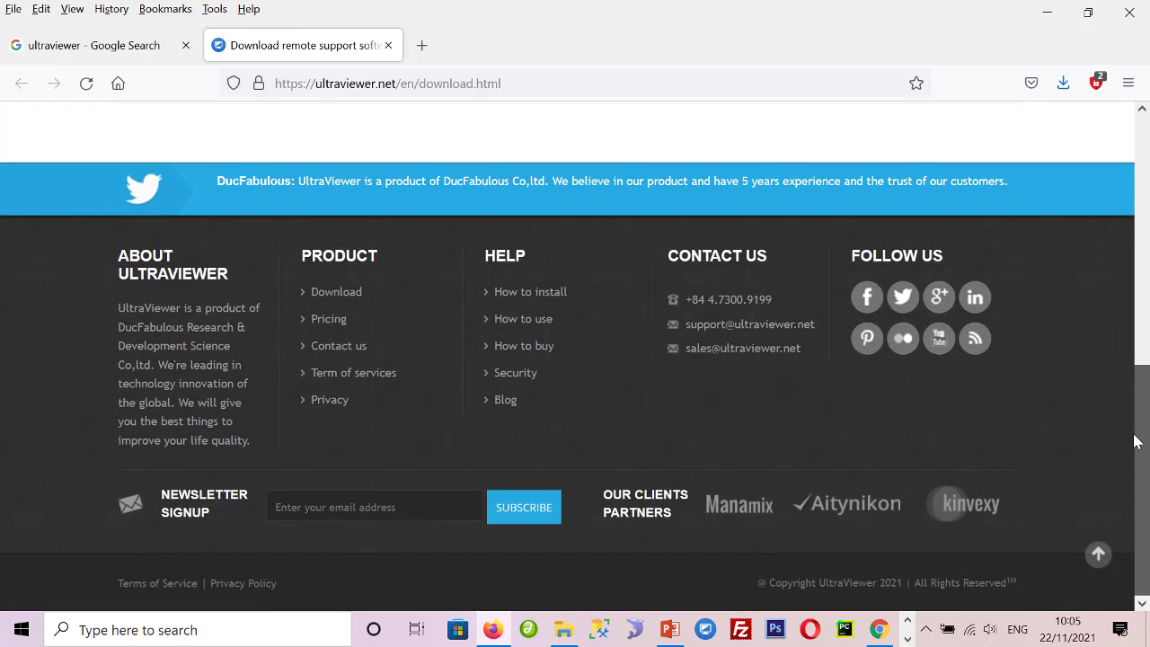
pyautogui.scroll(10, 1137, 441)
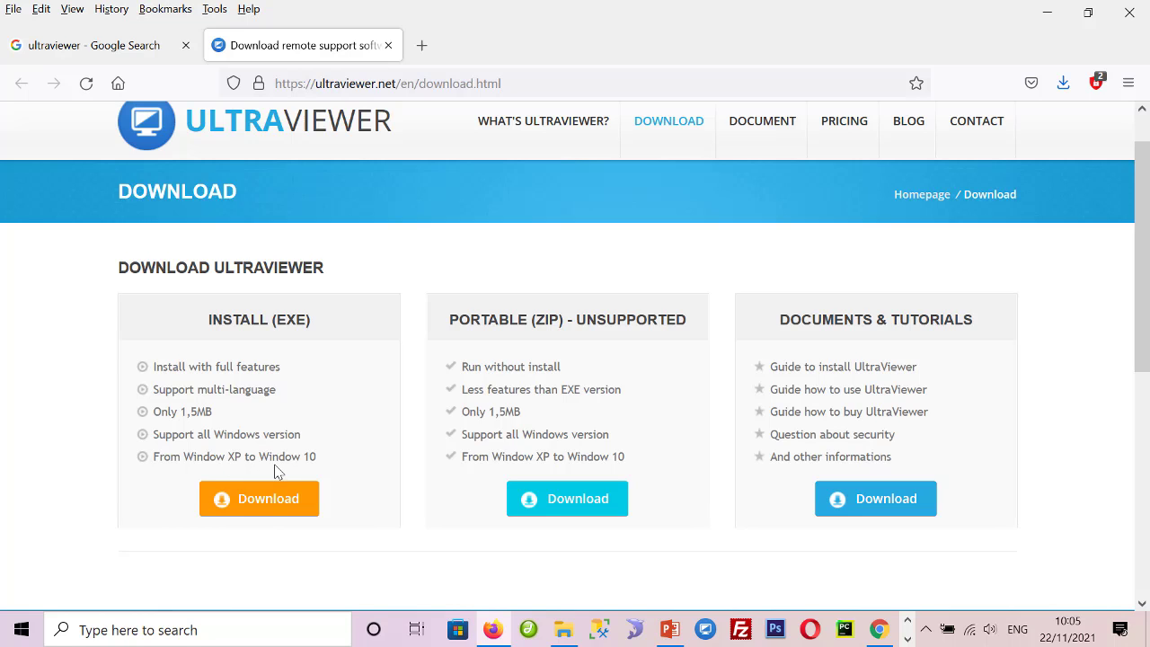
pyautogui.click(264, 510)
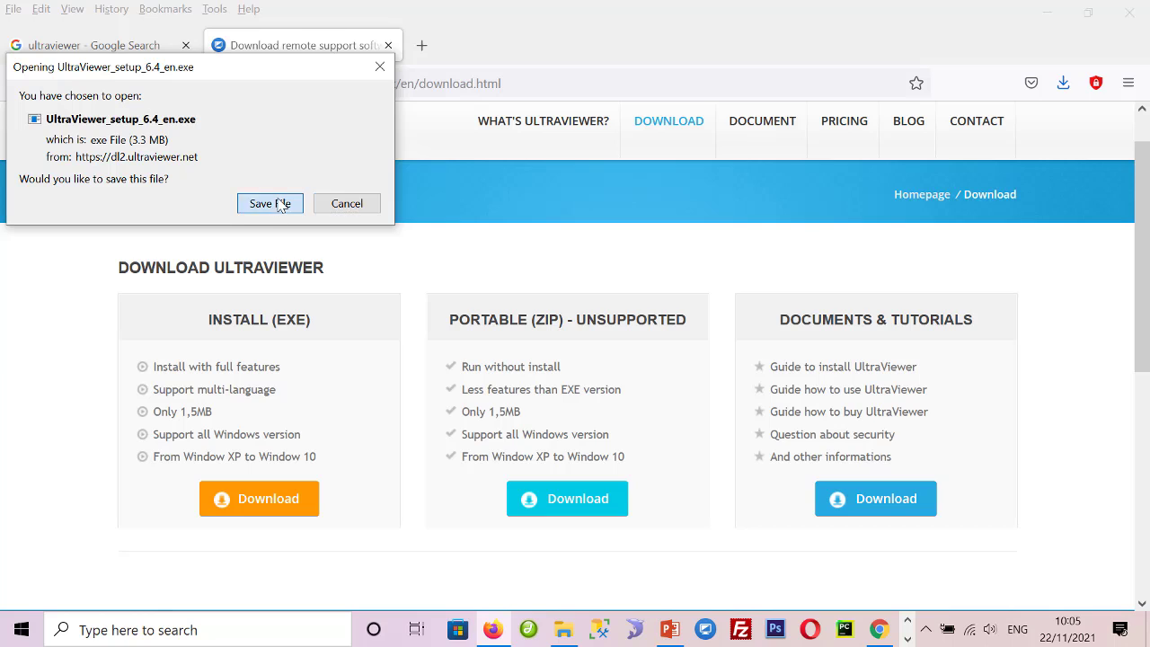
pyautogui.click(275, 203)
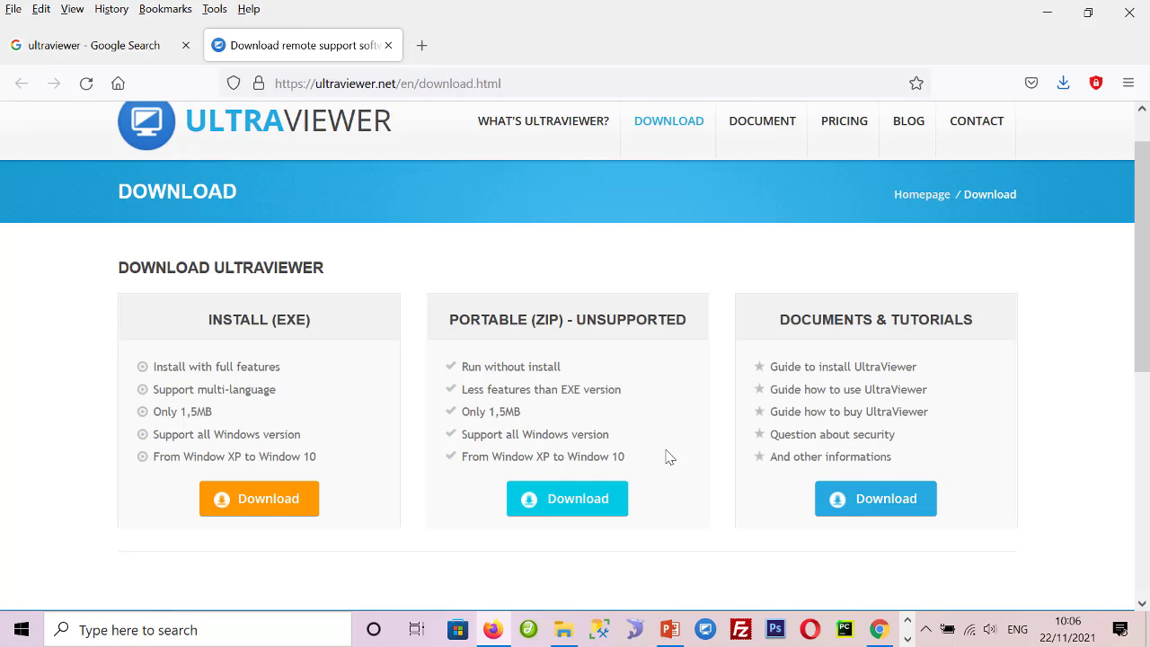
# - Launch UltraViewer from a Windows search for 'ultra'
pyautogui.click(216, 630)
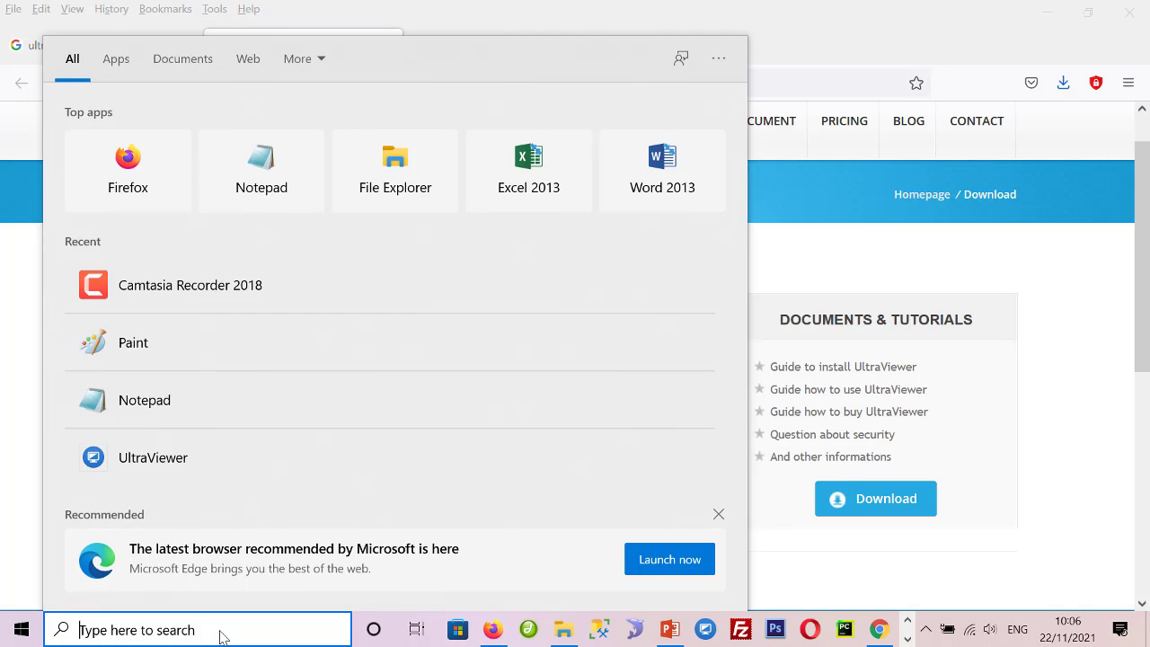
pyautogui.write('ultra')
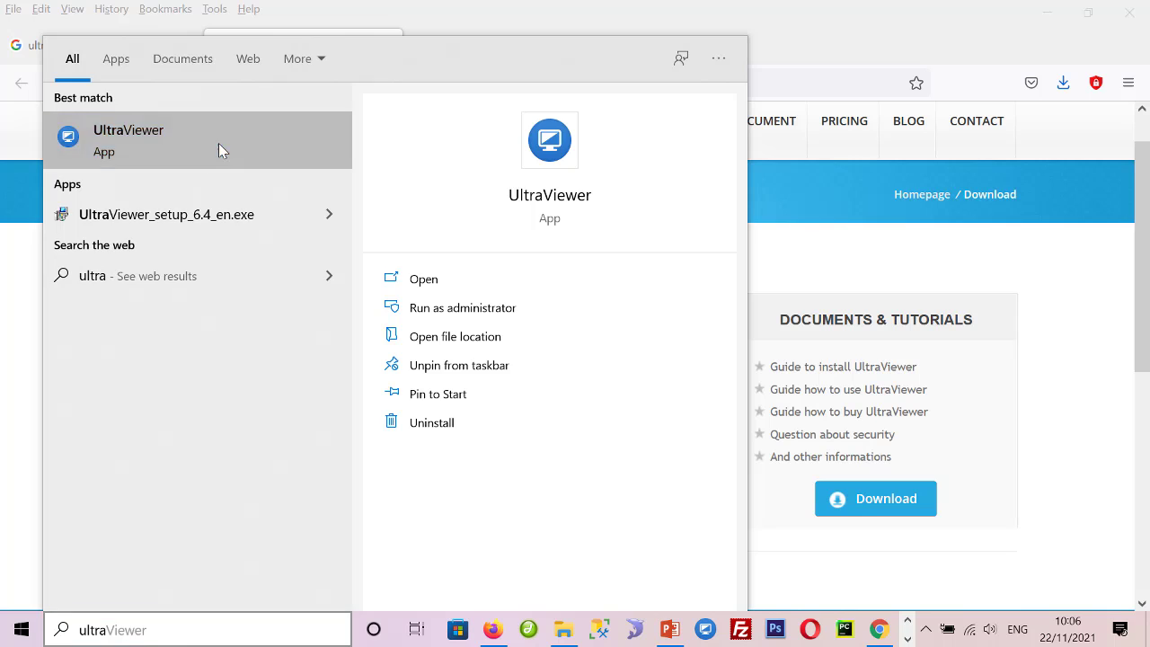
pyautogui.click(220, 144)
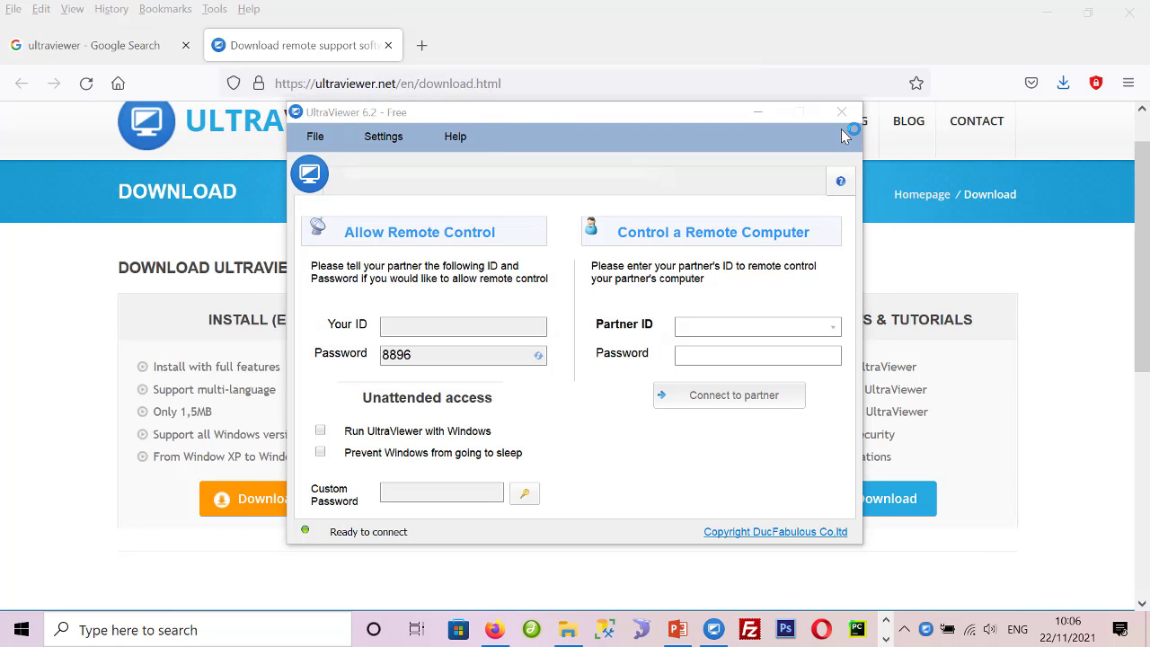
# - Minimize Firefox and PowerPoint to clear the desktop, then select the Partner ID and Password fields
pyautogui.click(1047, 13)
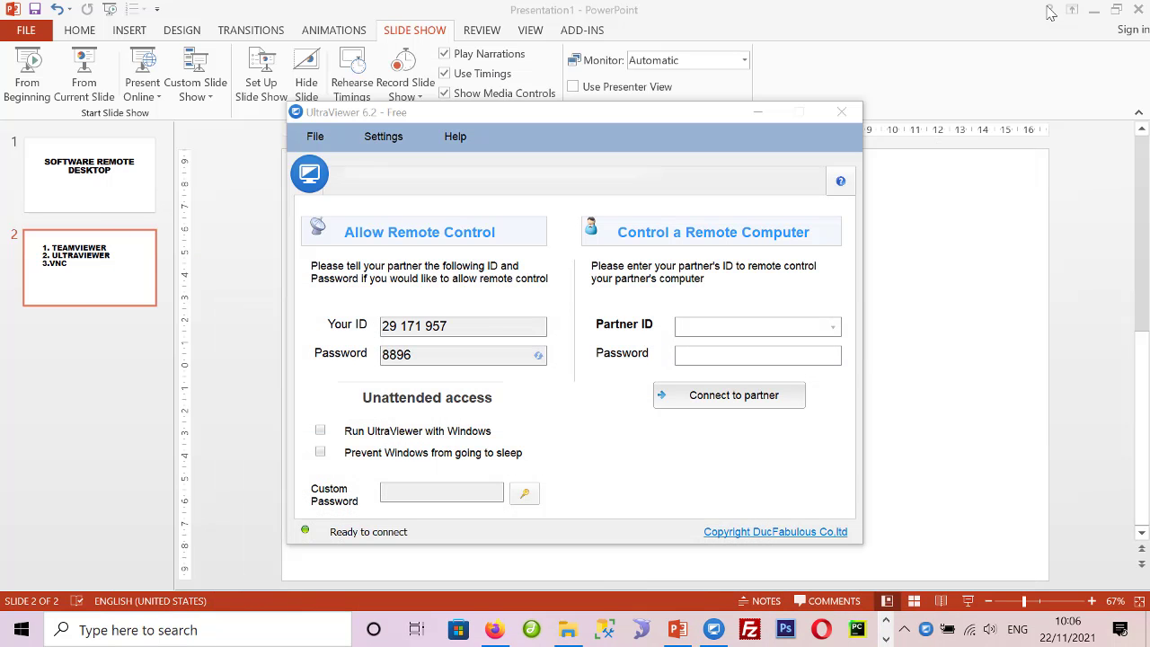
pyautogui.click(1093, 9)
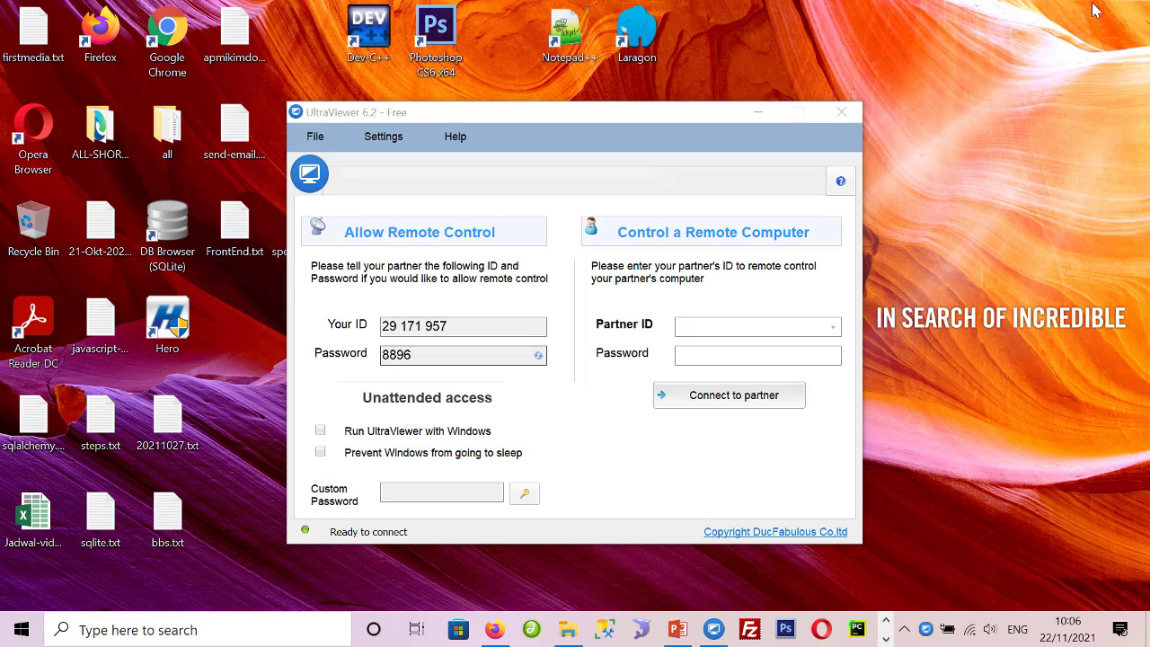
pyautogui.click(734, 325)
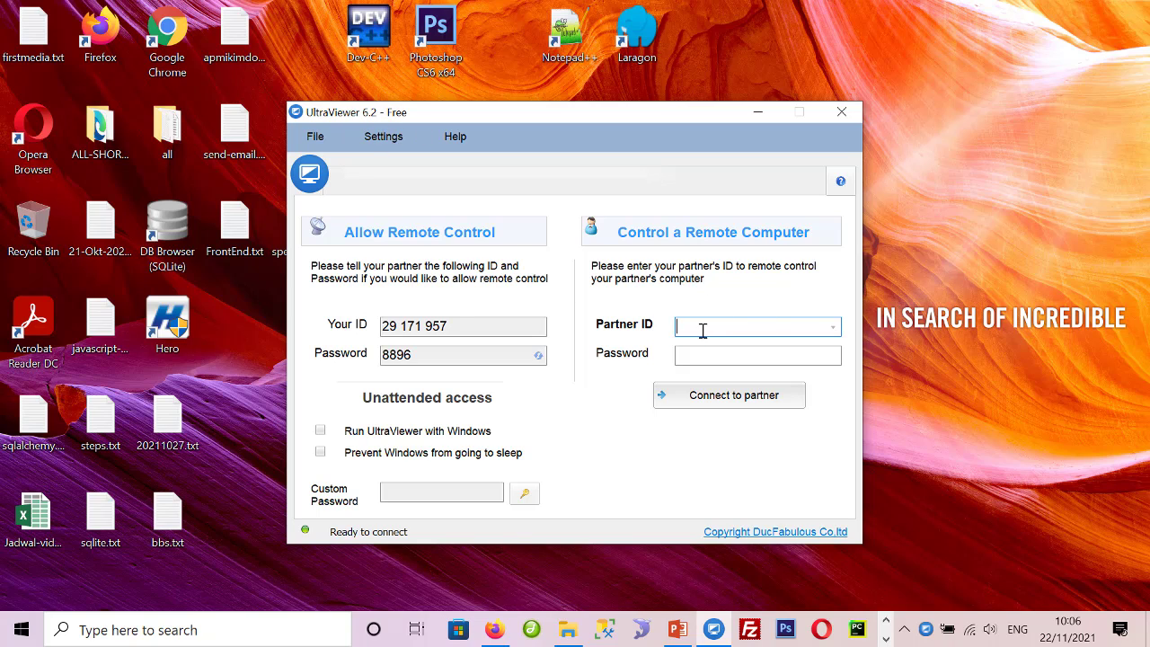
pyautogui.click(695, 360)
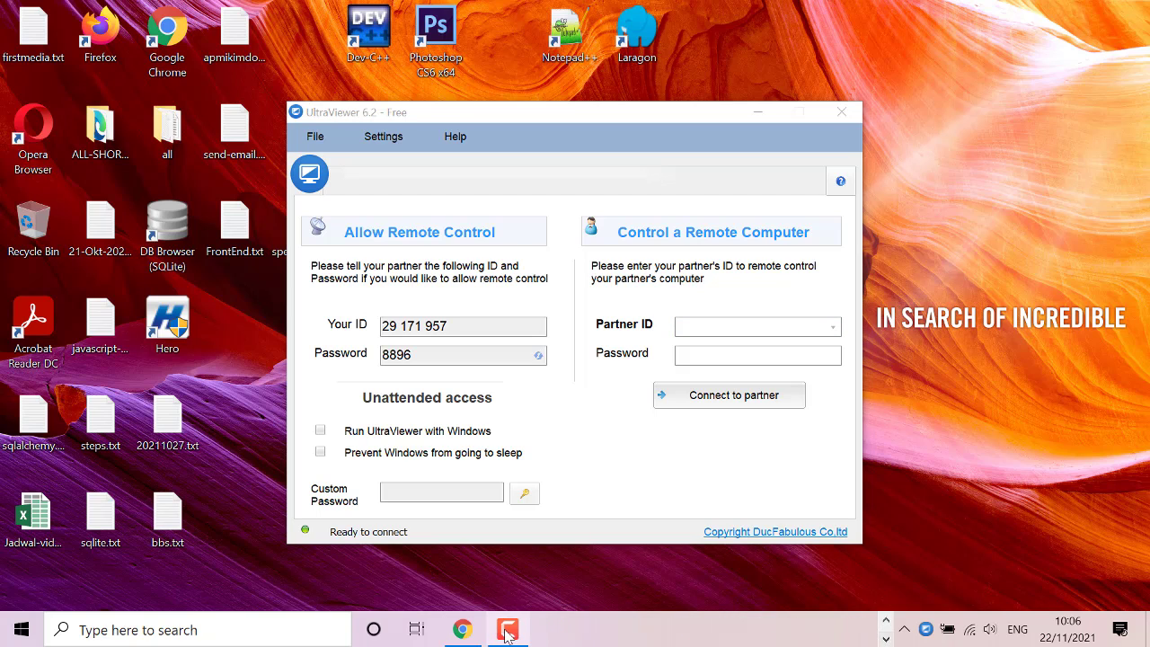
pyautogui.click(508, 631)
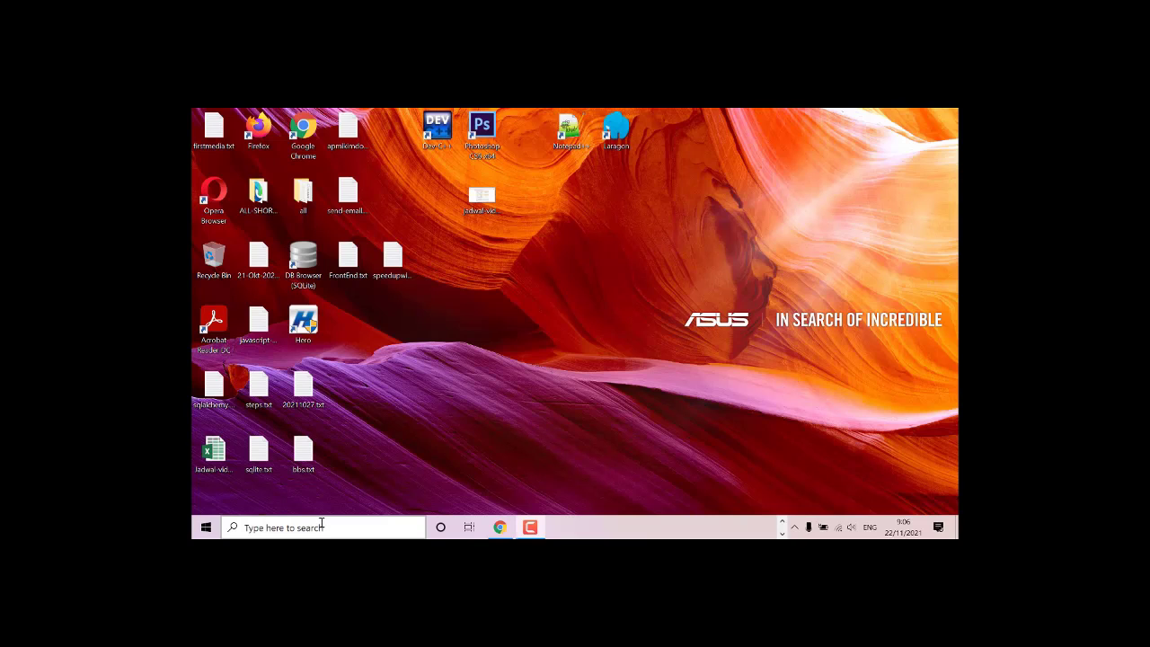
# - Launch UltraViewer again from a Windows search for 'ultraviewer'
pyautogui.click(321, 526)
pyautogui.write('ultravie')
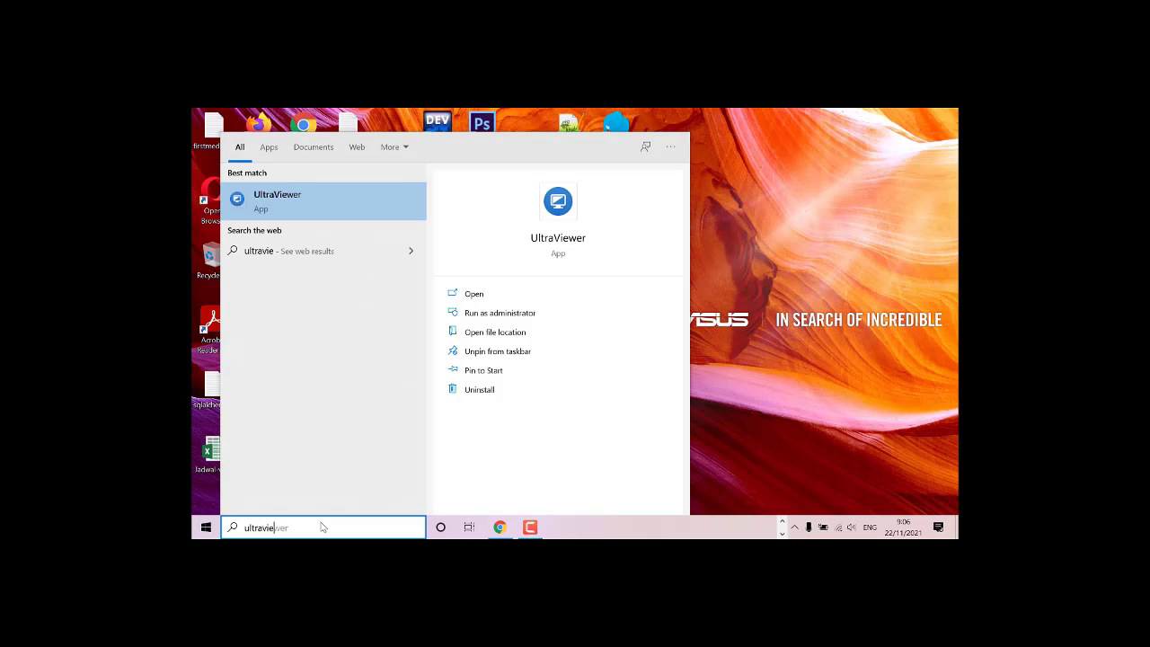
pyautogui.write('wre')
pyautogui.press('BackSpace')
pyautogui.write('er')
pyautogui.click(329, 211)
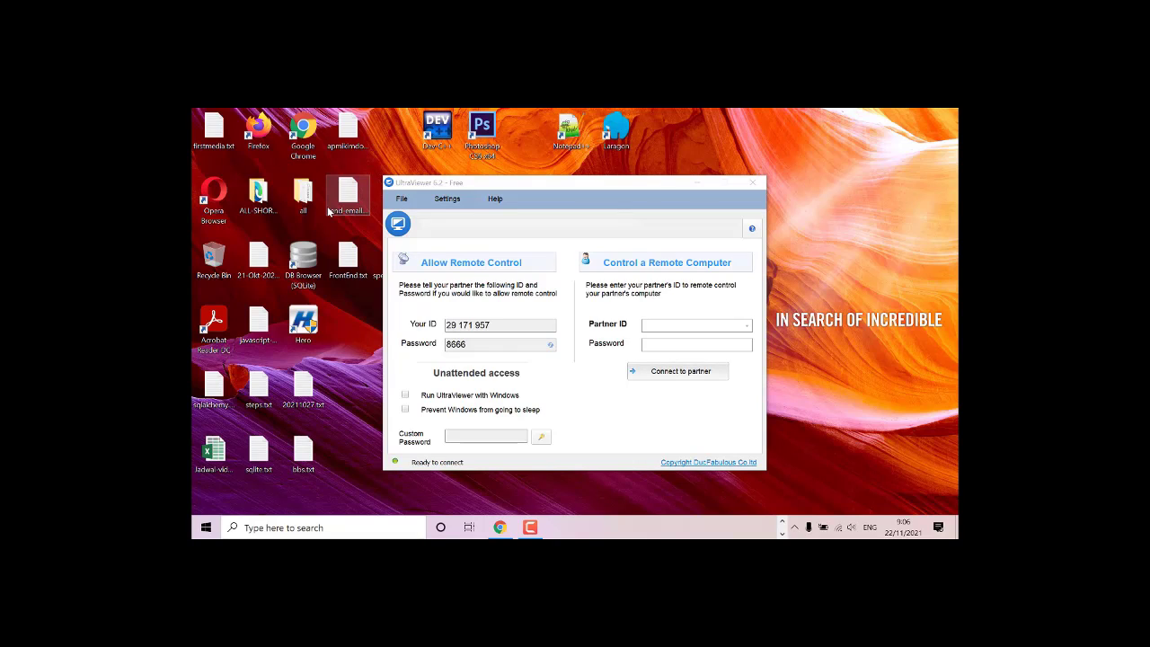
# - Enter the partner's ID and password and connect to the partner's computer
pyautogui.click(682, 324)
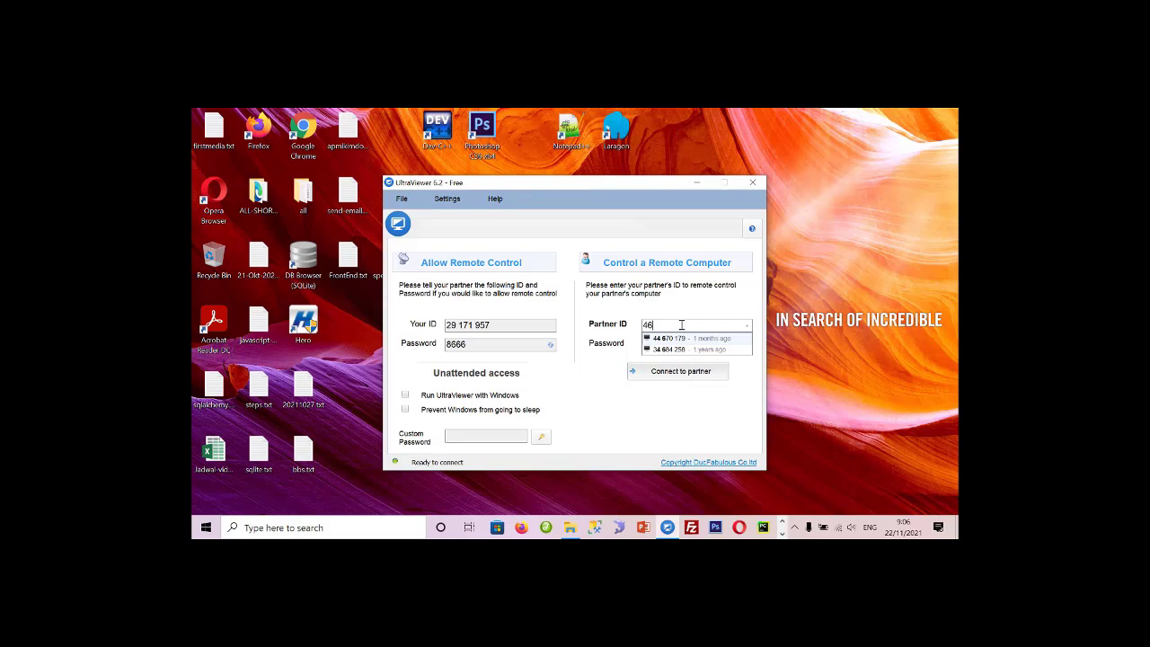
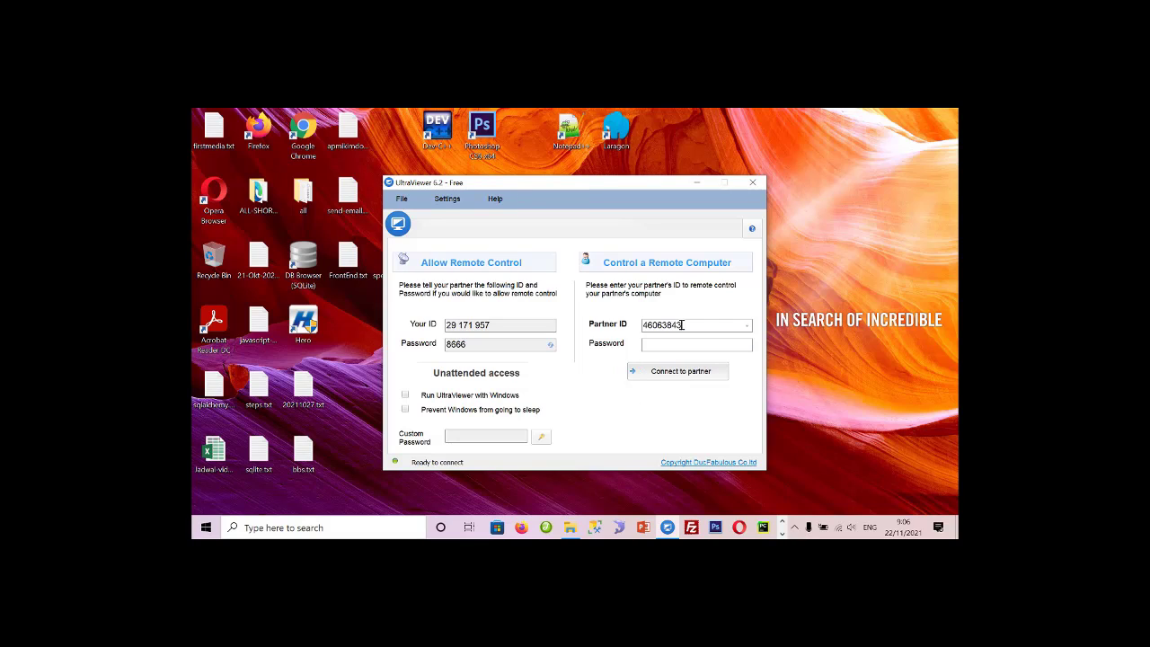
pyautogui.click(680, 344)
pyautogui.click(678, 370)
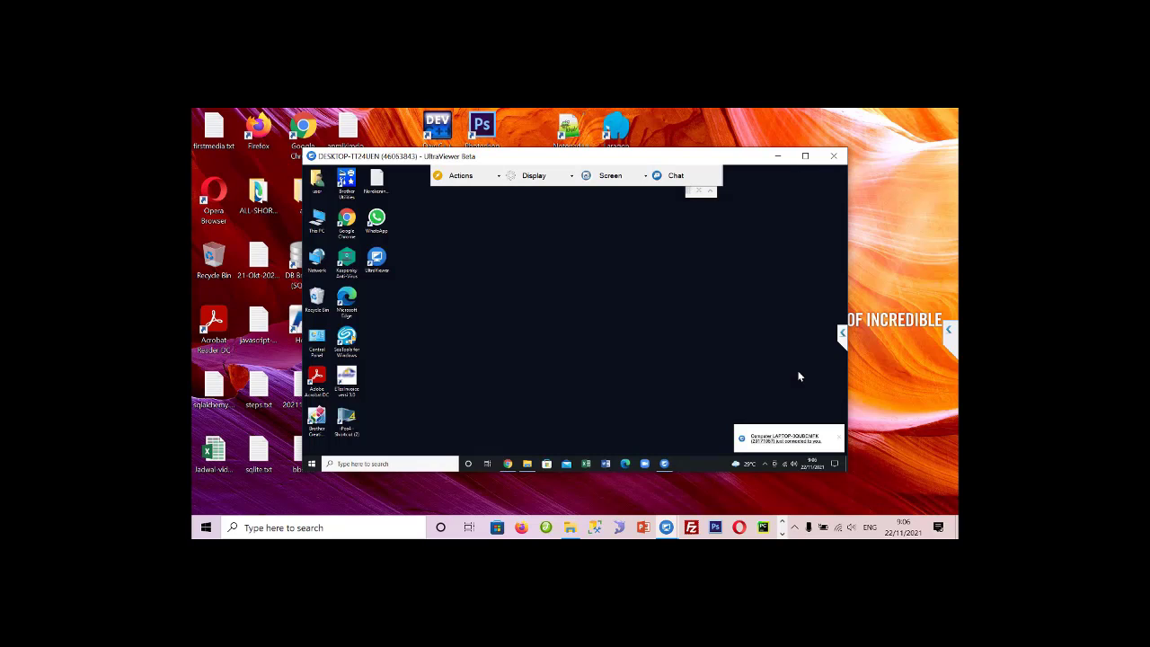
# - Maximize the session, dismiss iPos4's registration error, and run iPos4 as administrator
pyautogui.click(805, 155)
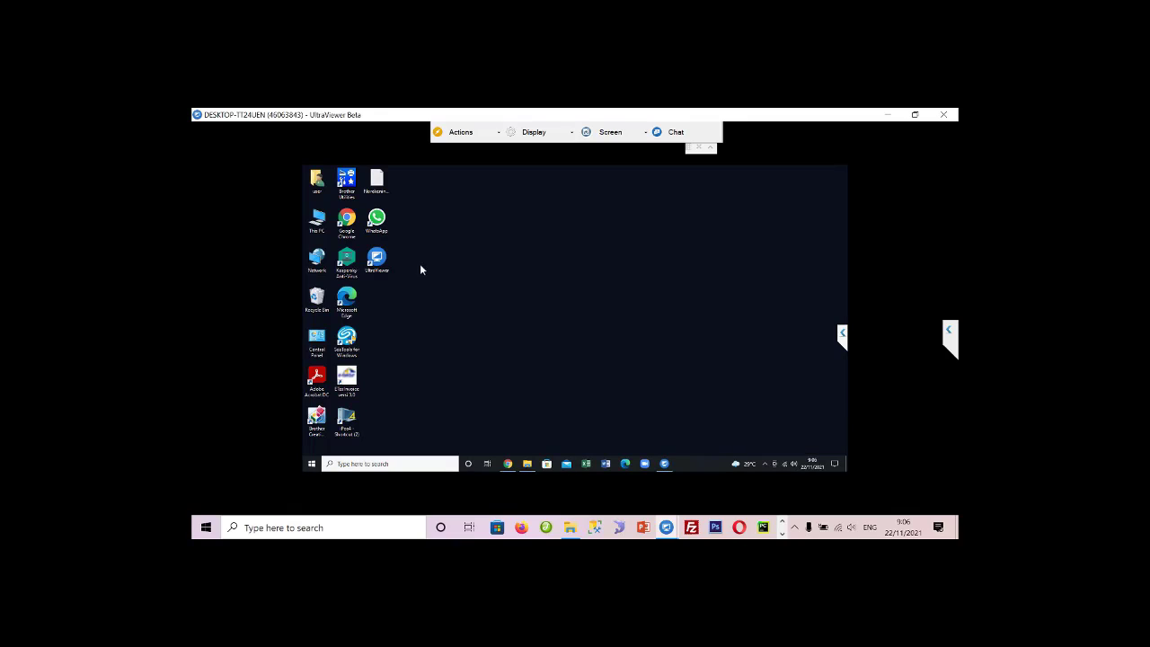
pyautogui.doubleClick(346, 419)
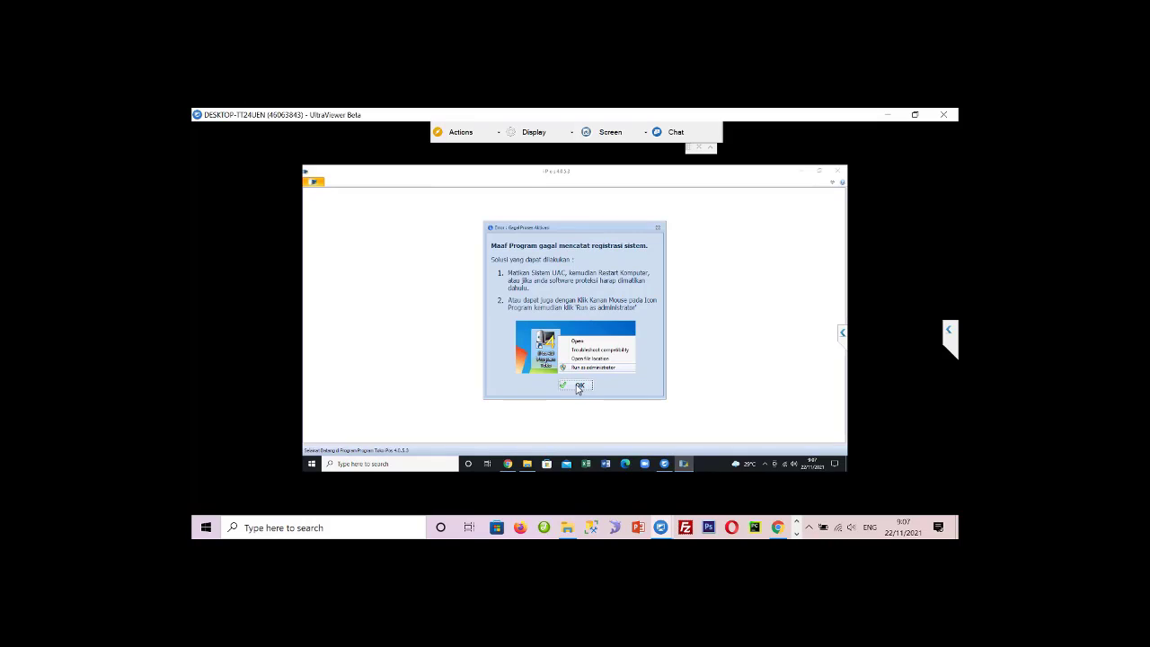
pyautogui.click(578, 386)
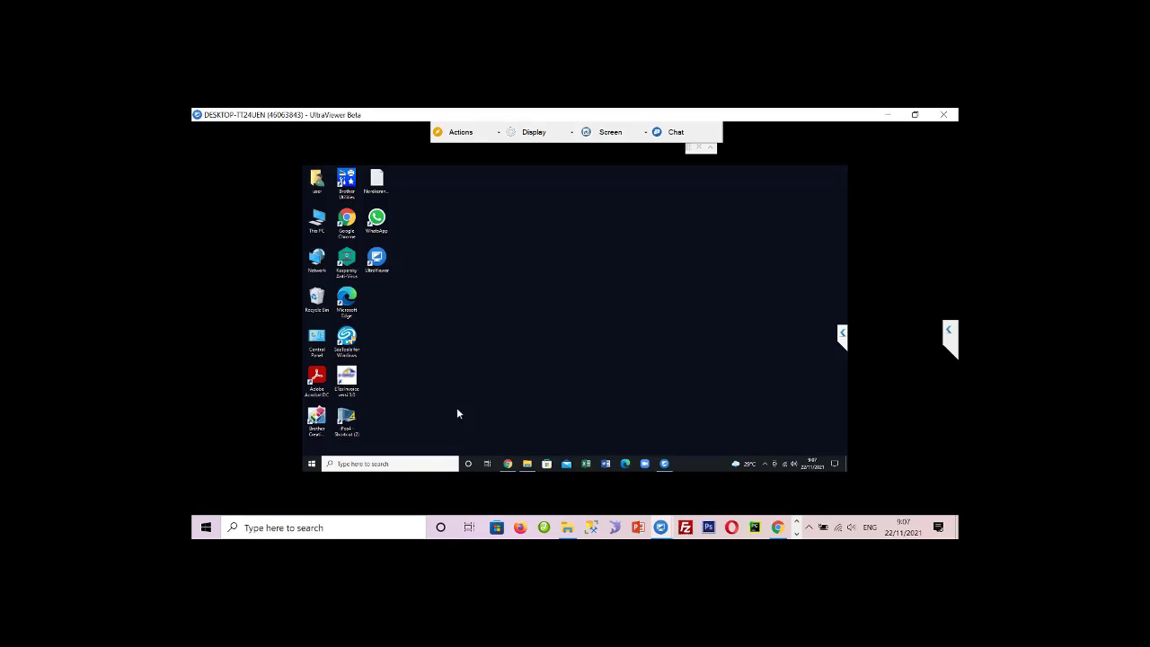
pyautogui.rightClick(344, 418)
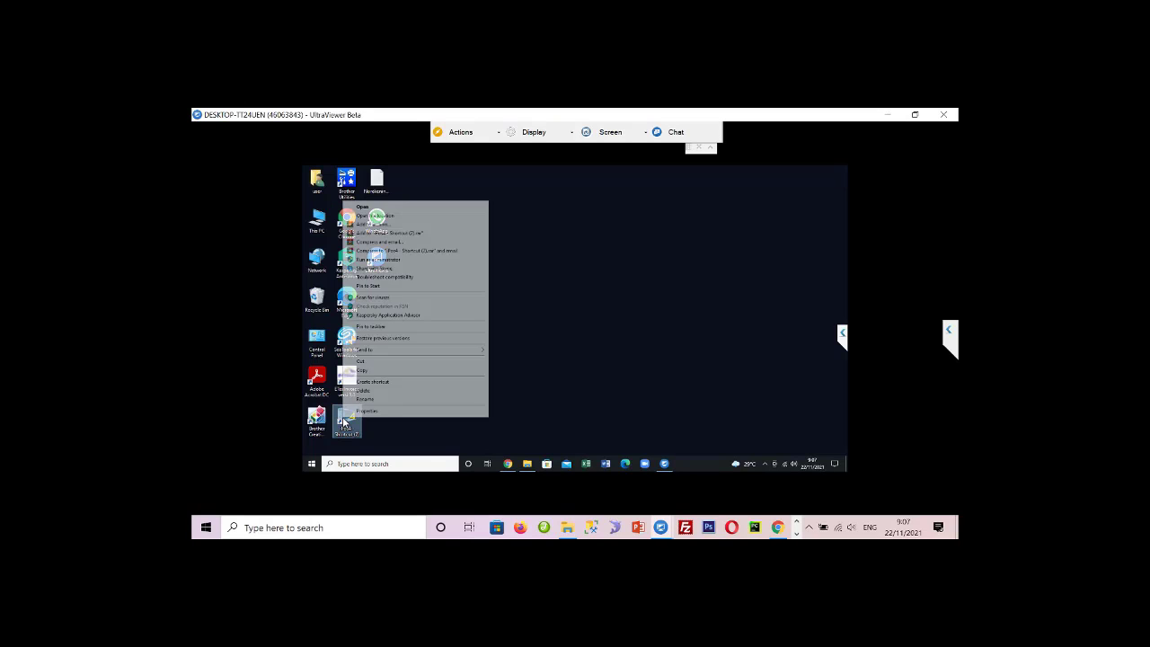
pyautogui.click(404, 261)
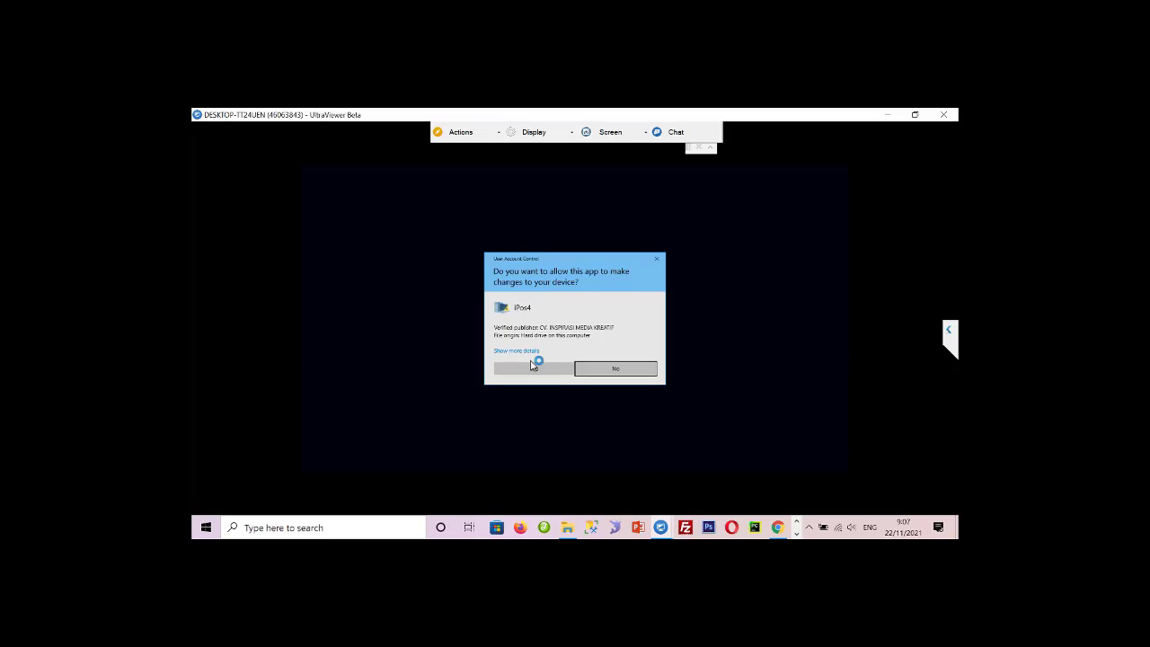
pyautogui.click(536, 369)
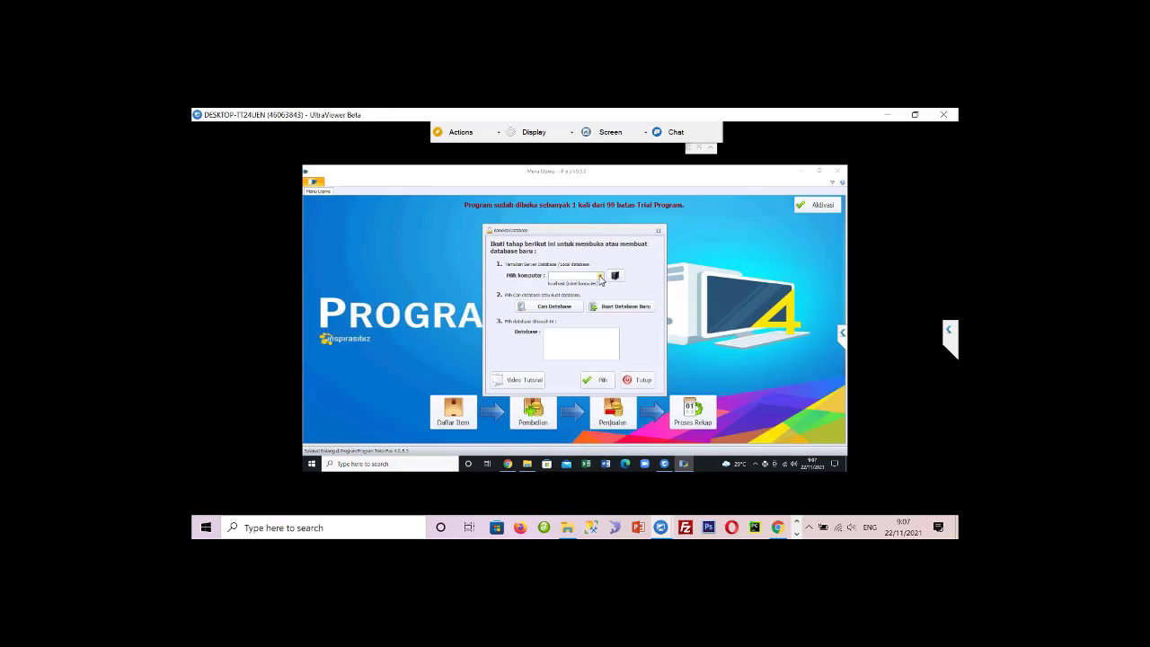
# - Choose 127.0.0.1 as the database server and confirm the saved server record
pyautogui.click(601, 277)
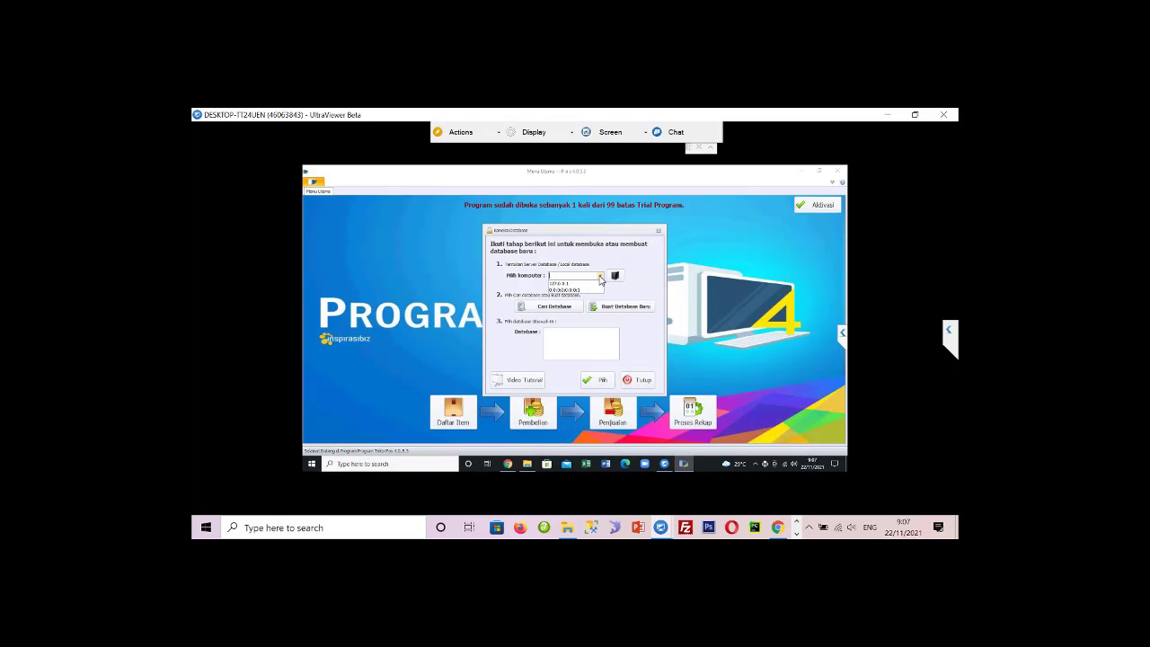
pyautogui.click(578, 285)
pyautogui.click(616, 277)
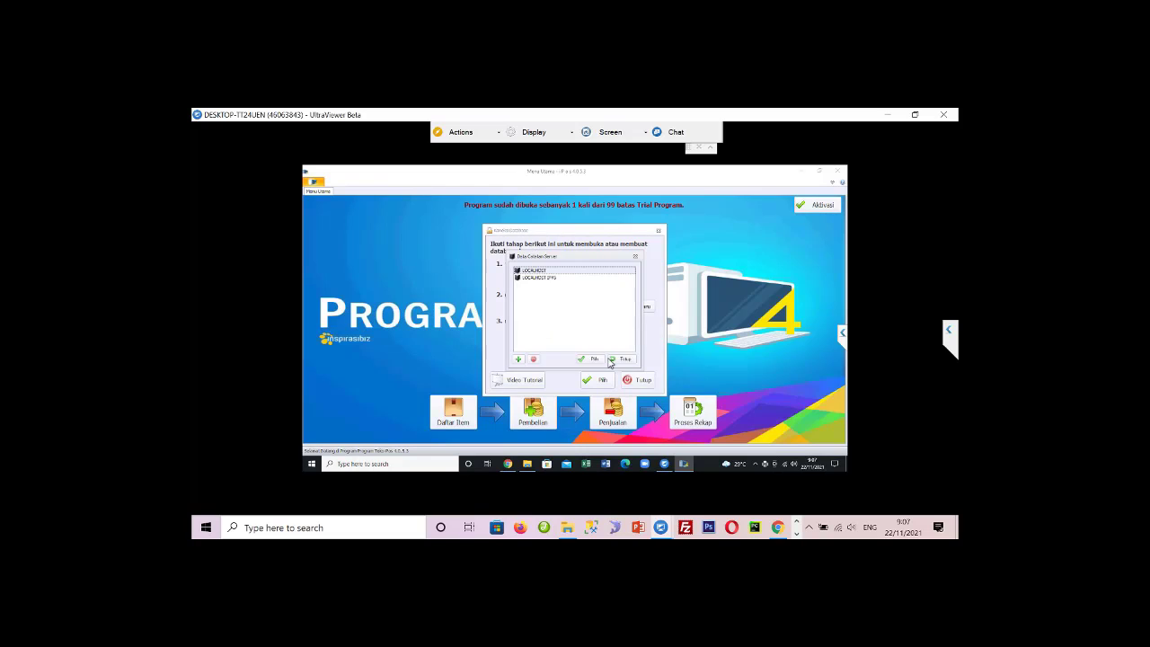
pyautogui.click(594, 359)
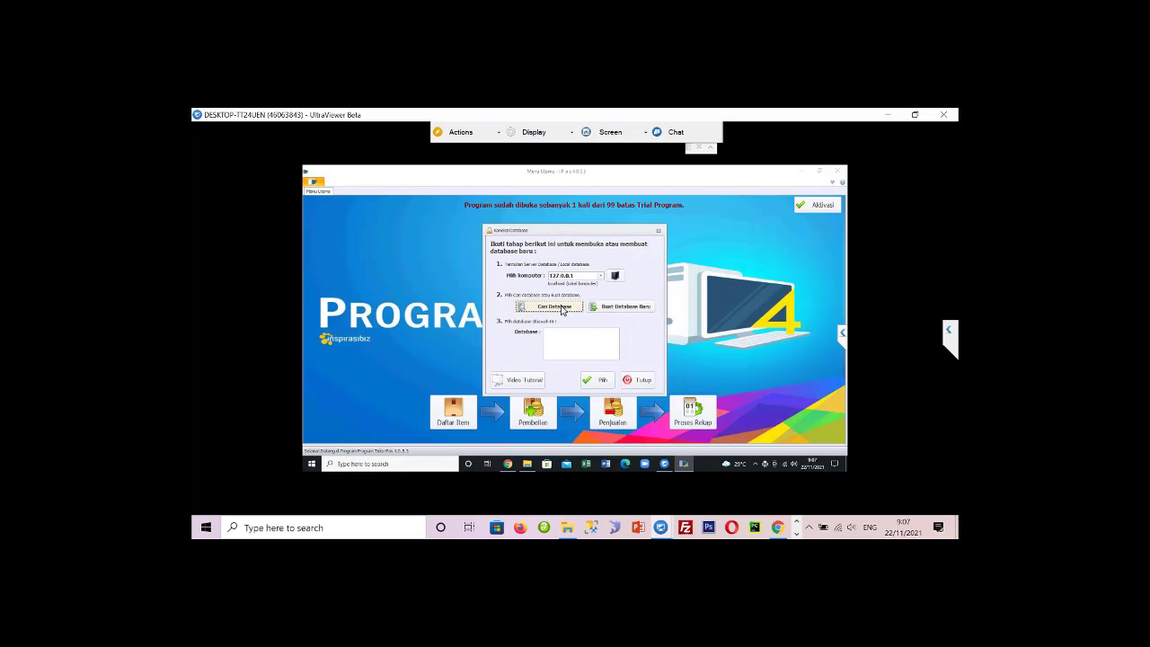
# - Try Cari Database, dismiss each Koneksi Database error, and close the dialog and Program Toko
pyautogui.click(563, 309)
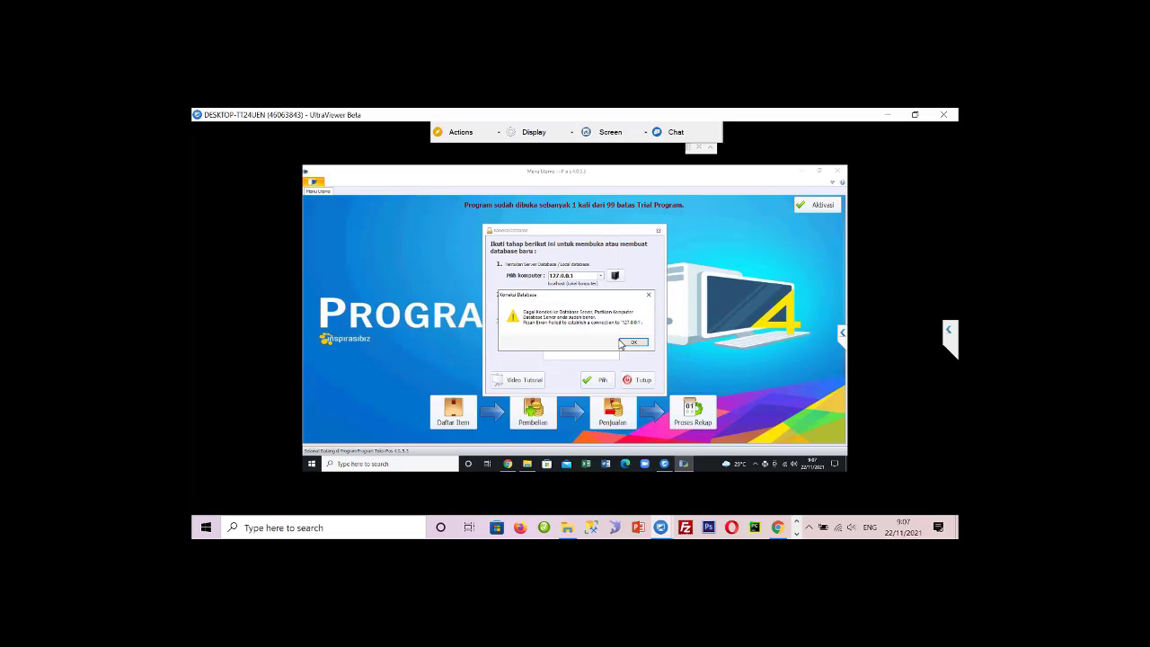
pyautogui.click(627, 342)
pyautogui.click(640, 359)
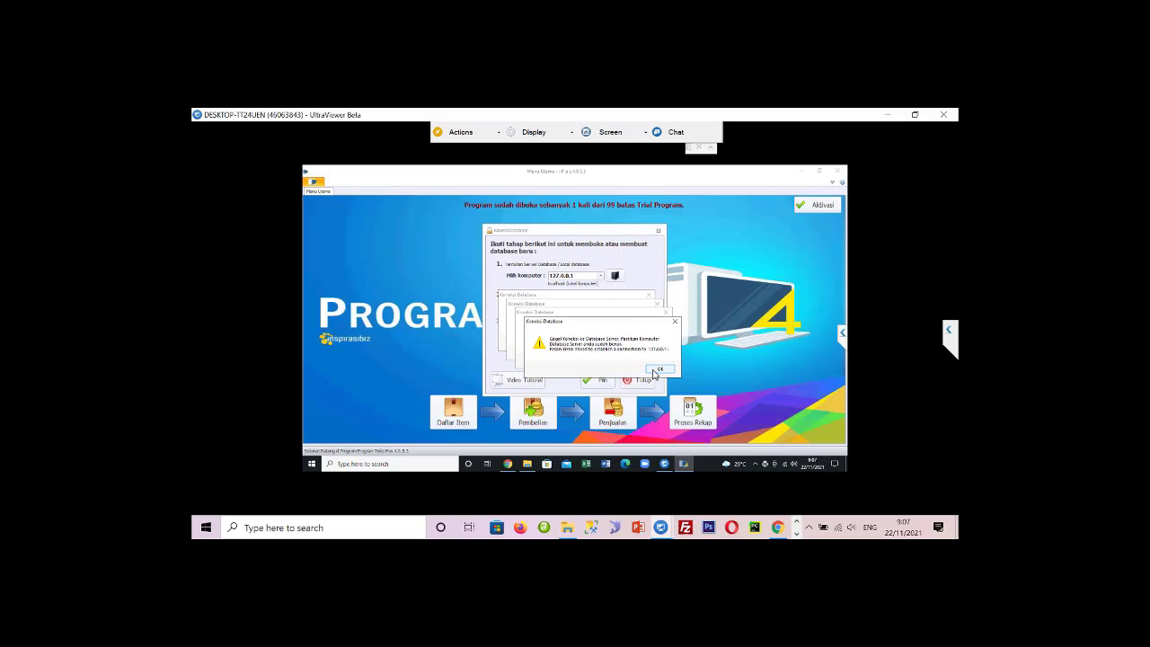
pyautogui.click(659, 370)
pyautogui.click(650, 361)
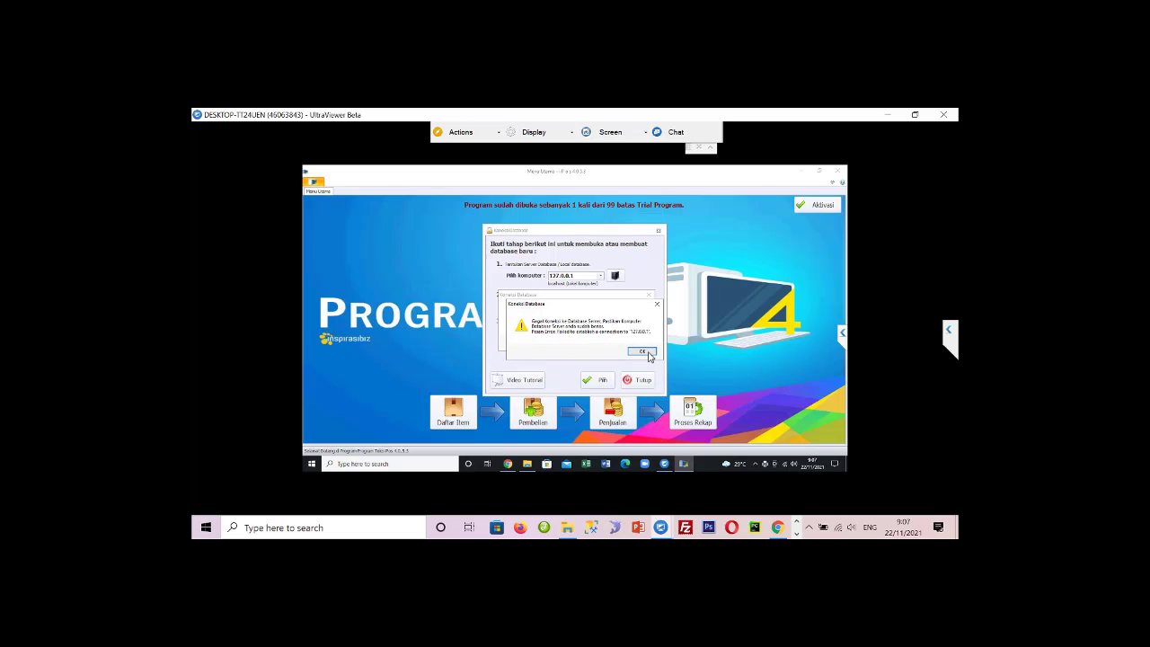
pyautogui.click(650, 356)
pyautogui.click(640, 346)
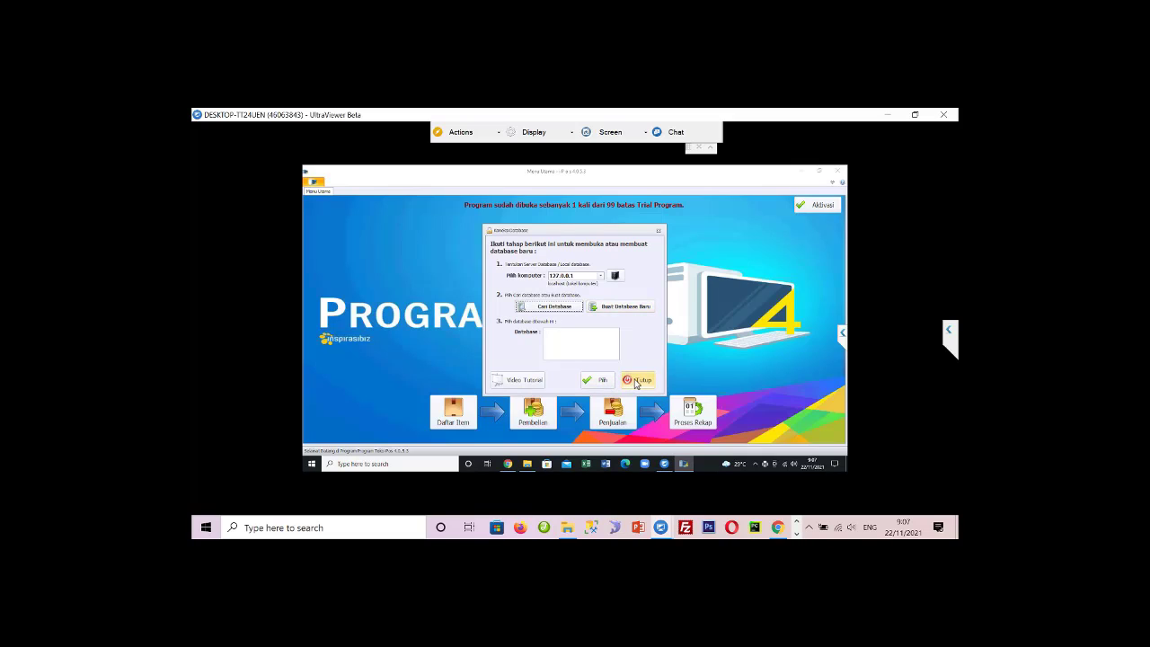
pyautogui.click(659, 232)
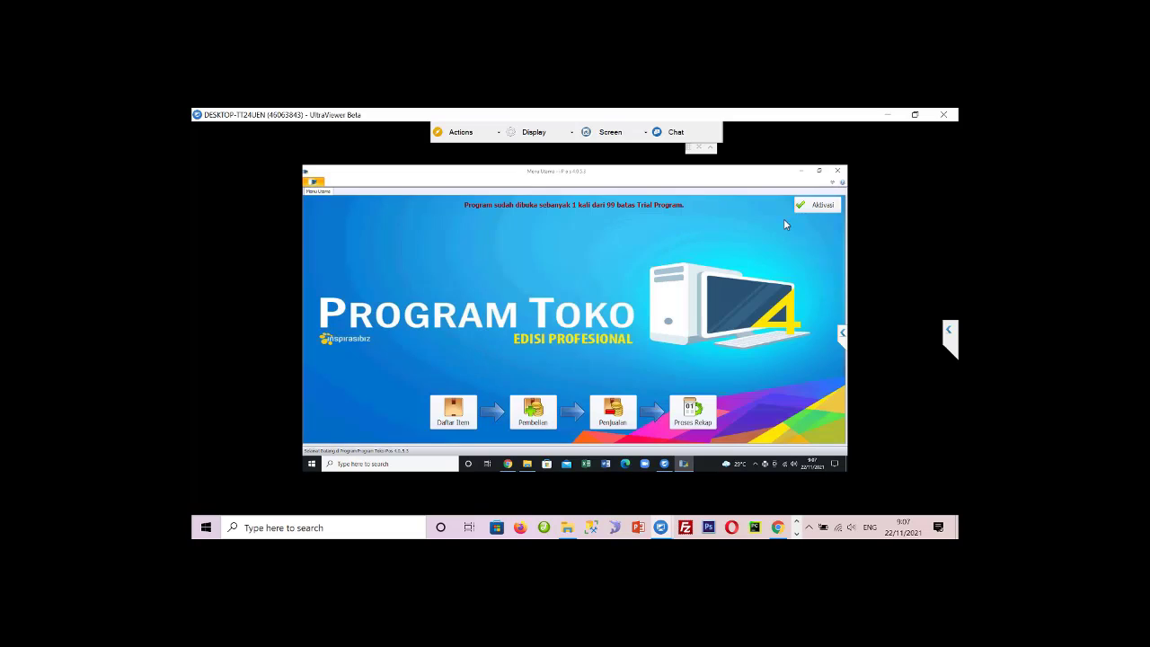
pyautogui.click(837, 171)
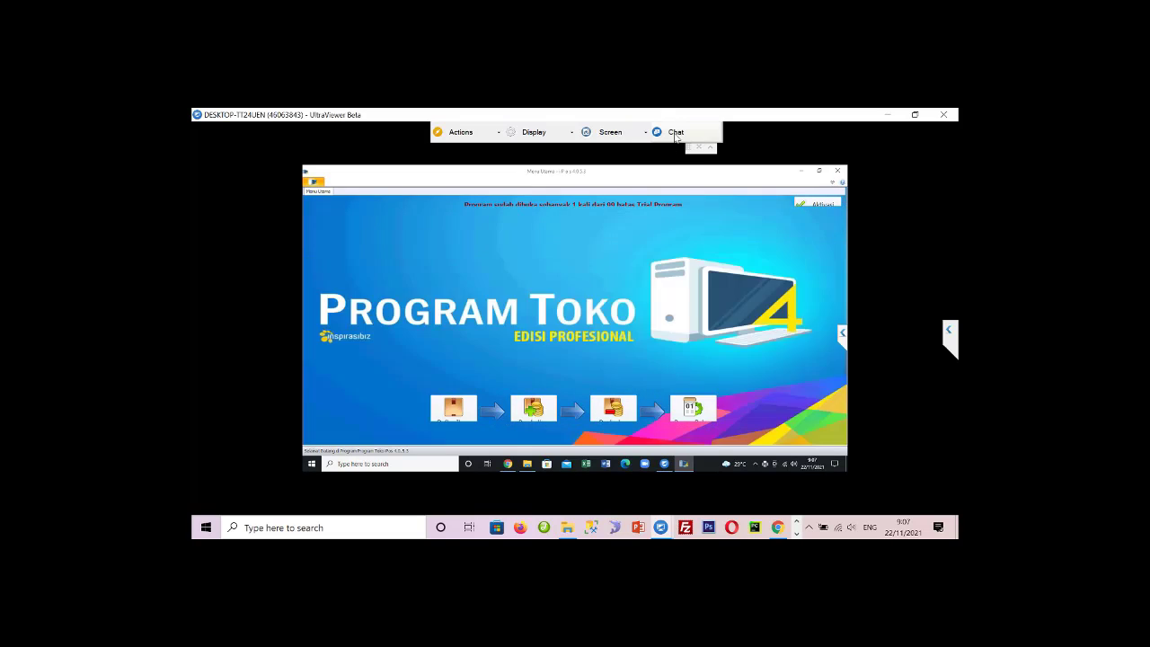
# - Open a maximized File Explorer on data (D:), browse backup > backup_hl > 2021, then return to backup
pyautogui.click(528, 465)
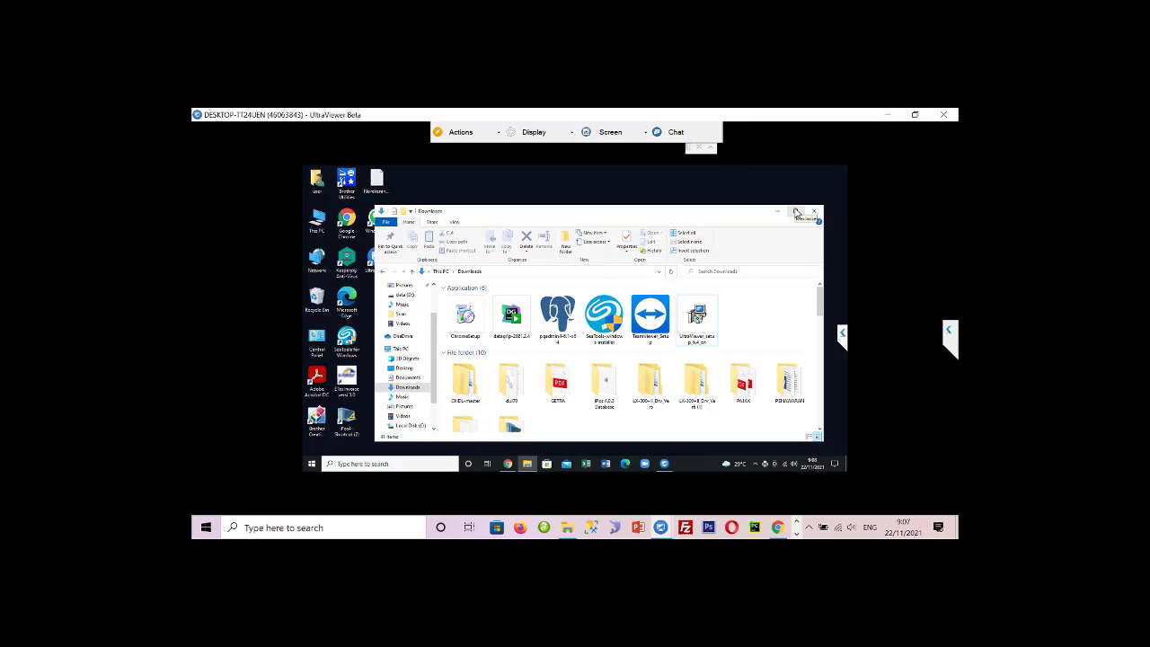
pyautogui.click(795, 212)
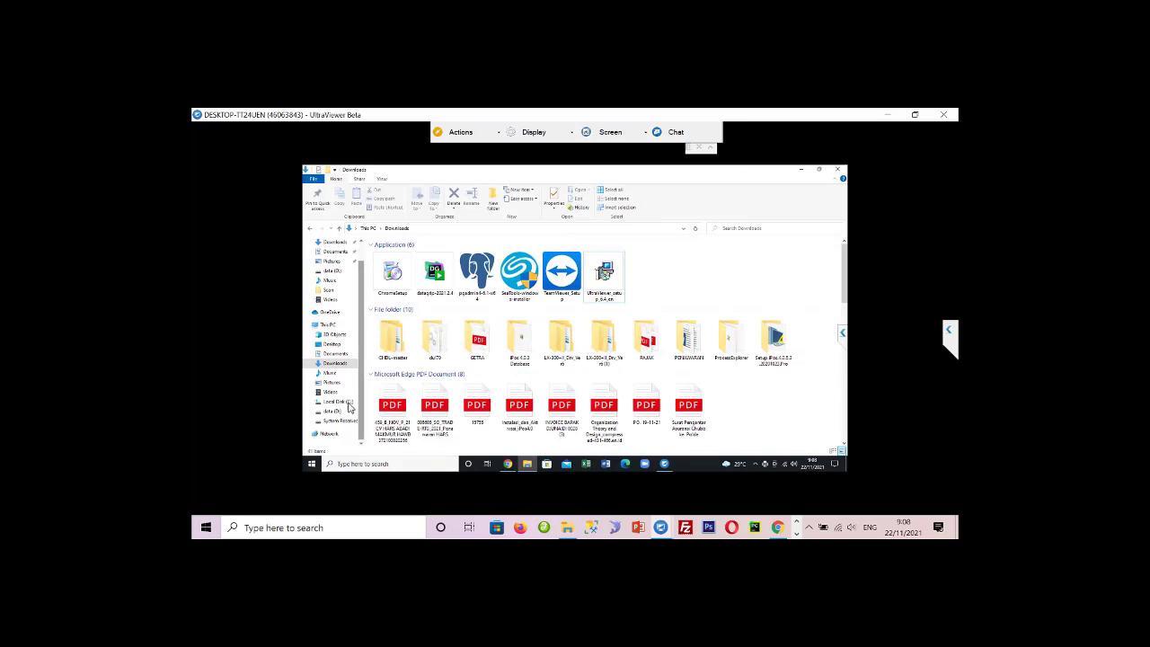
pyautogui.click(333, 411)
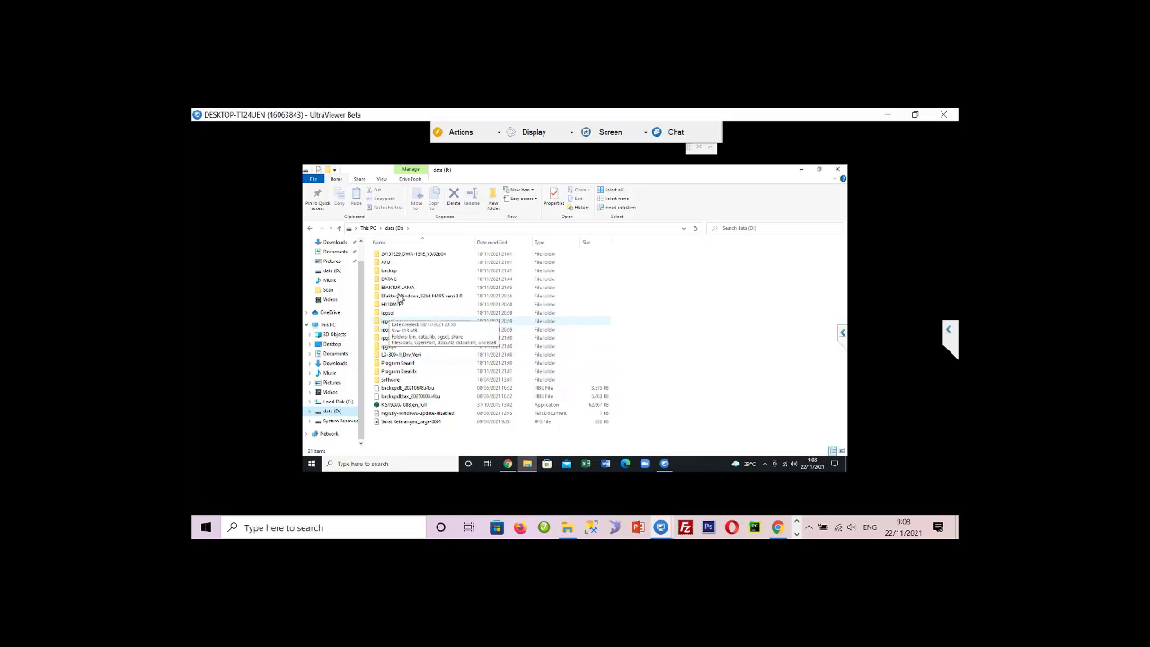
pyautogui.doubleClick(394, 274)
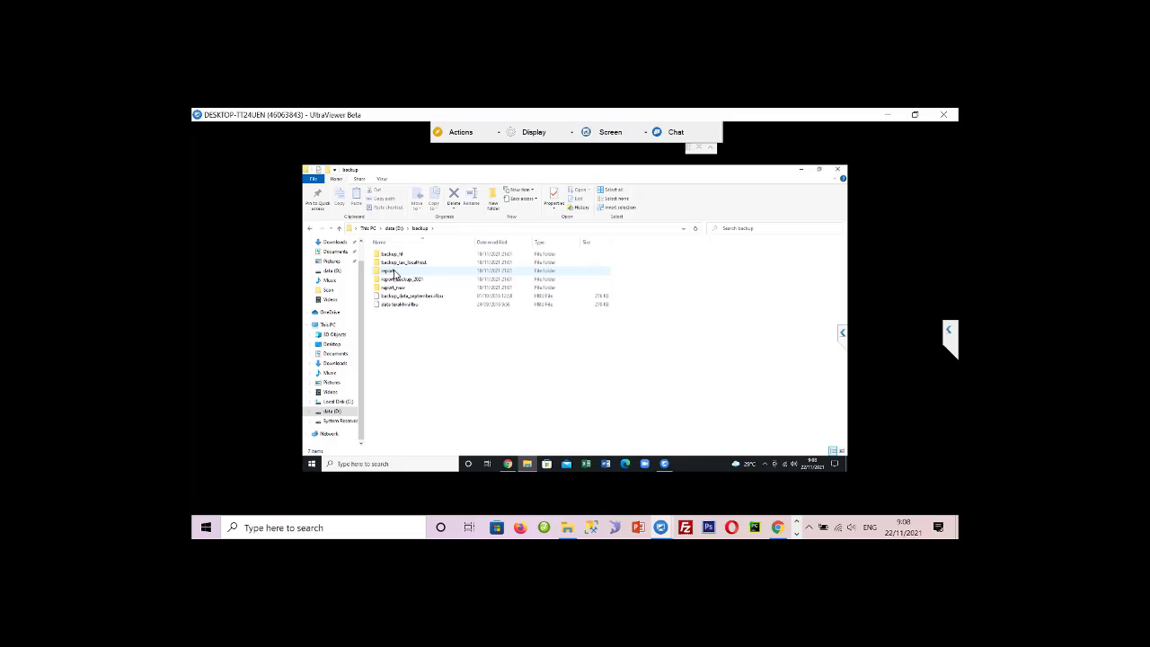
pyautogui.doubleClick(401, 256)
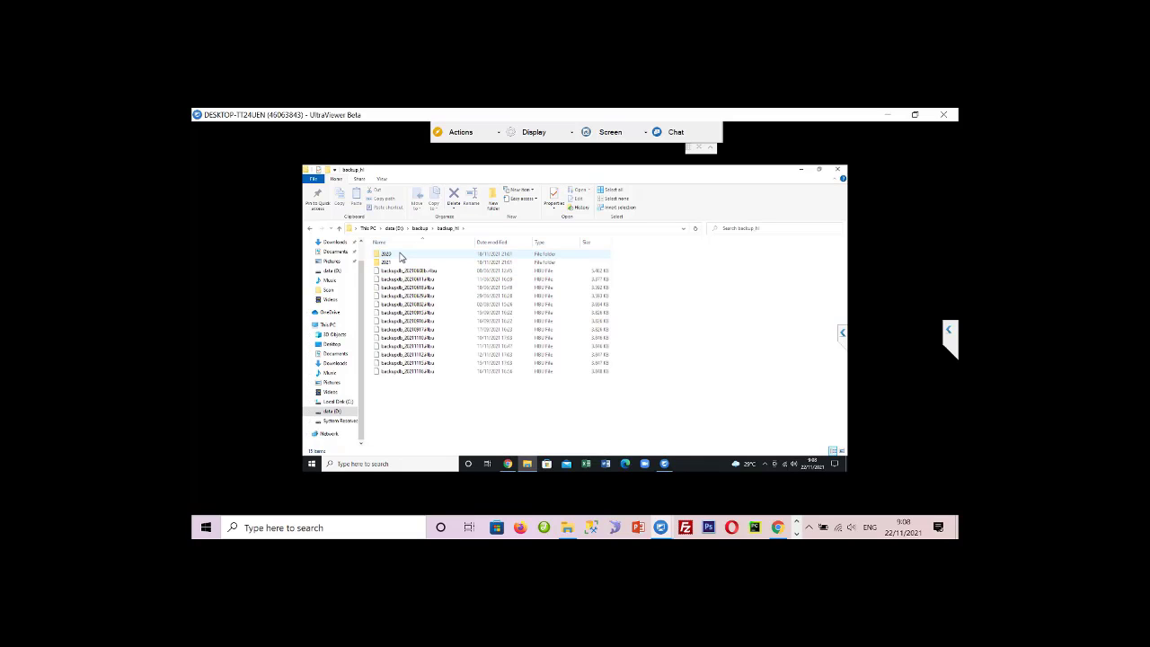
pyautogui.doubleClick(399, 262)
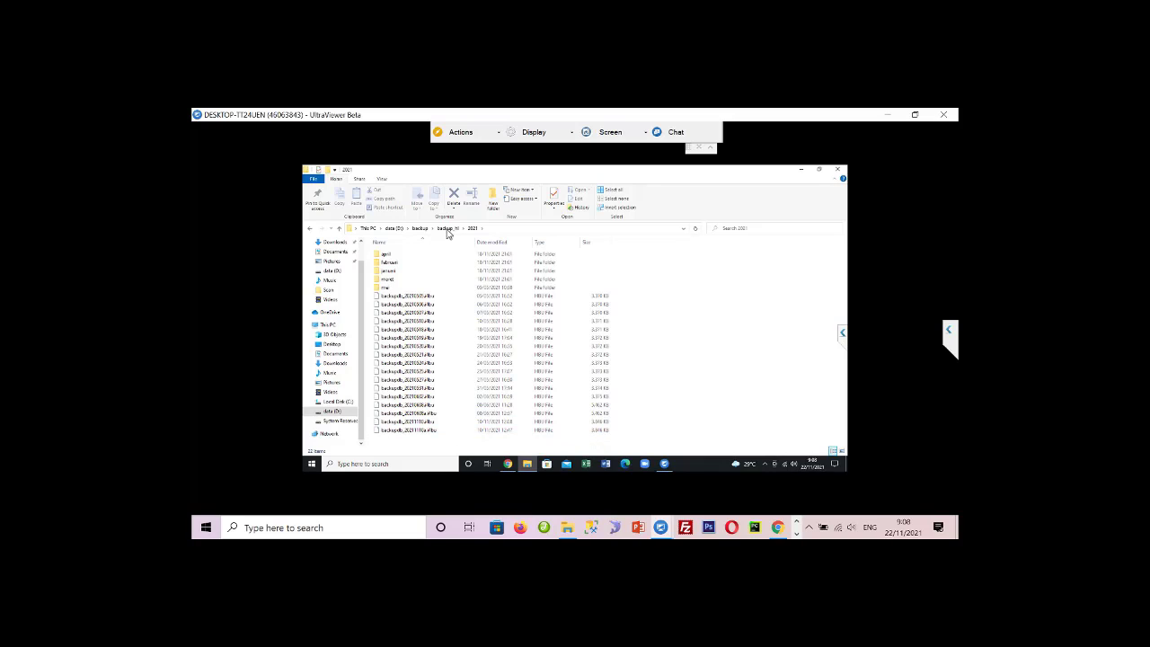
pyautogui.click(419, 231)
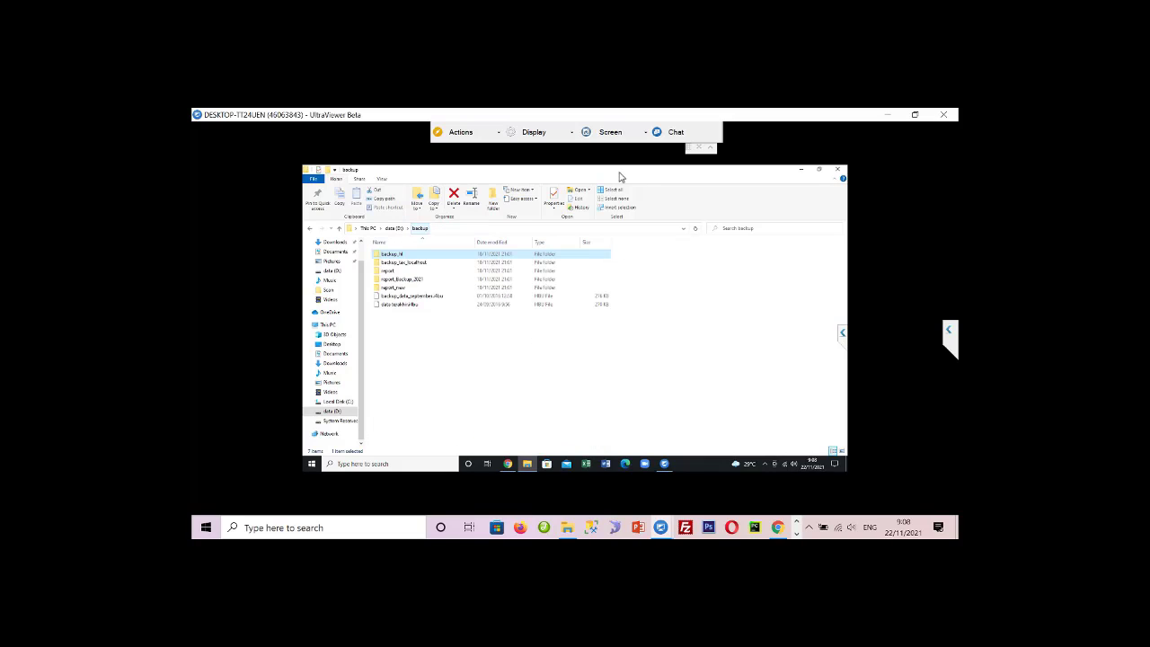
# - Send the chat message 'backup databasenya dimana ?' and collapse both chat panels
pyautogui.click(676, 133)
pyautogui.write('backu')
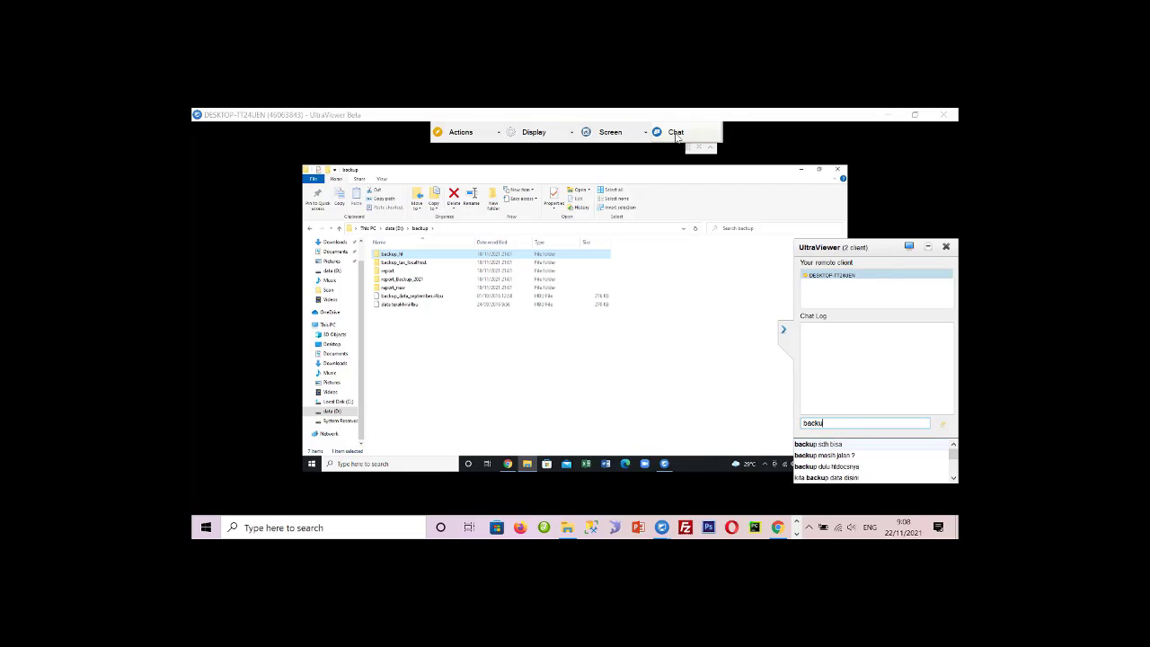
pyautogui.write('p databaseny')
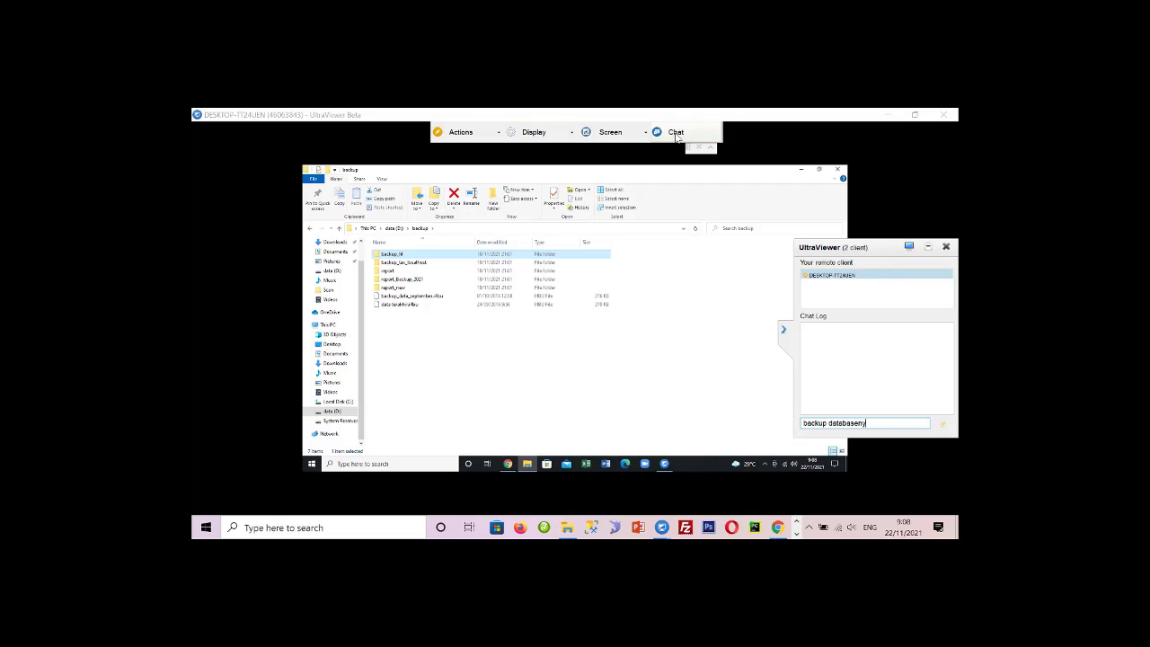
pyautogui.write('a dimana ?')
pyautogui.press('Return')
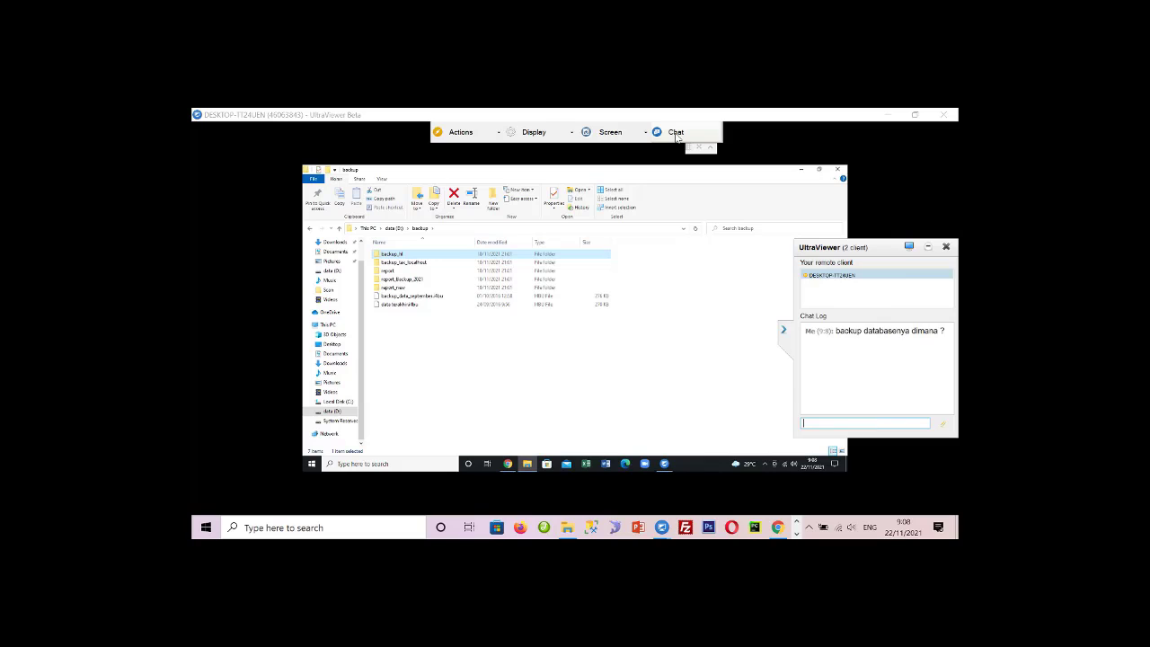
pyautogui.click(788, 334)
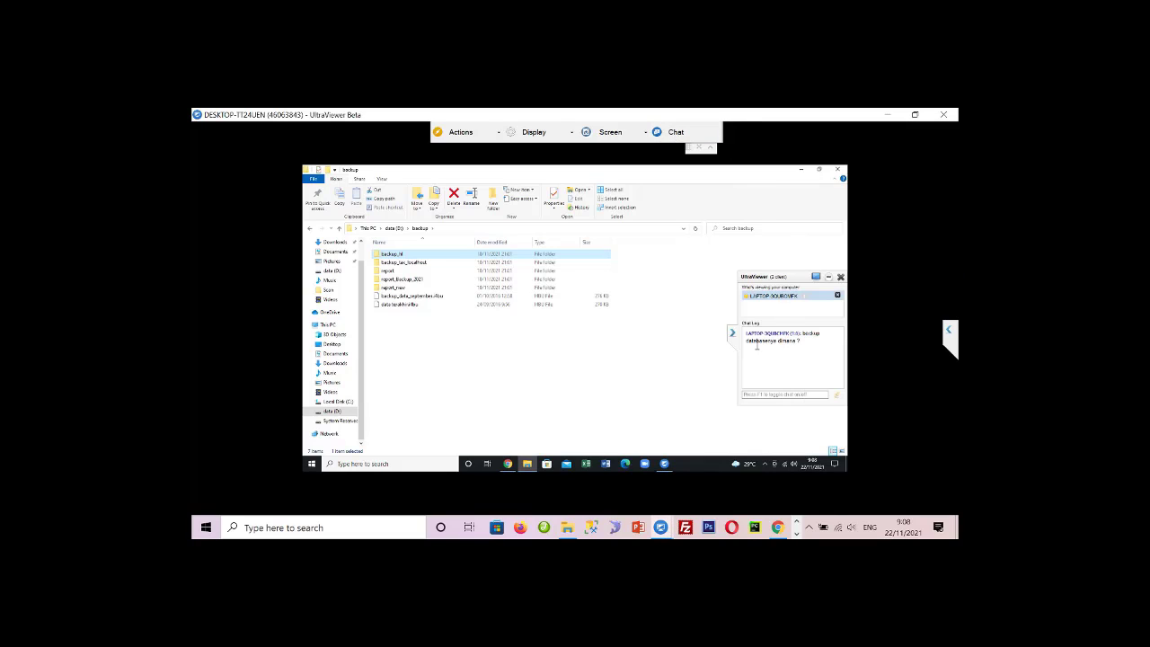
pyautogui.click(734, 333)
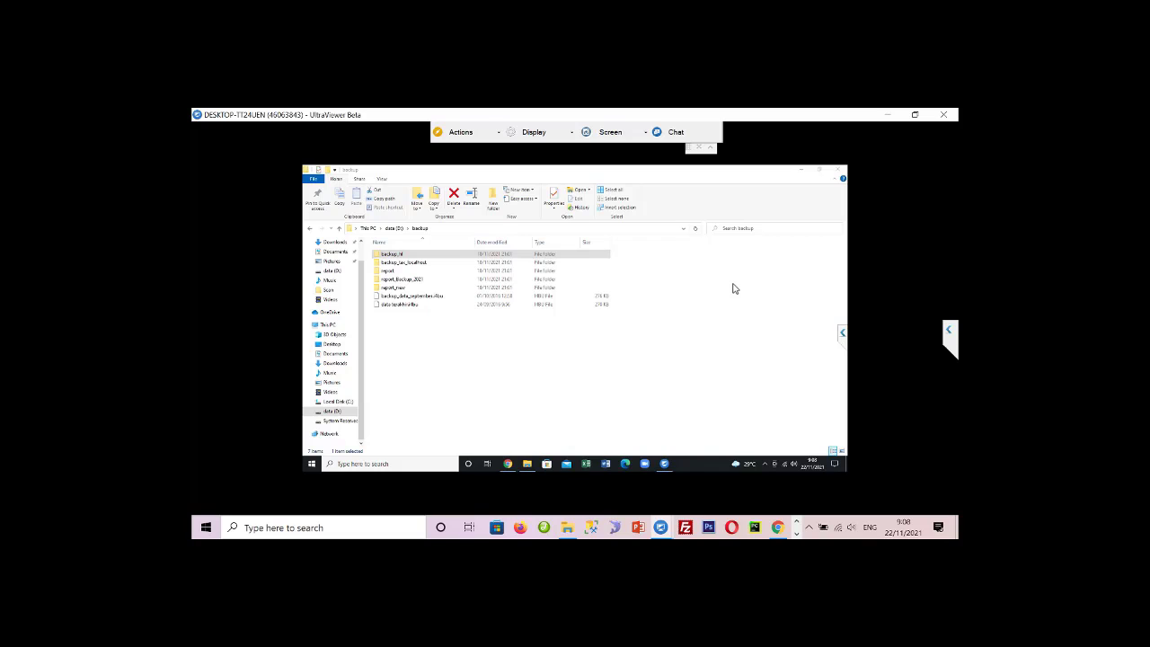
# - Check the latest file in backup_tax_localhost, then go back and open backup_hl
pyautogui.press('Down')
pyautogui.press('Return')
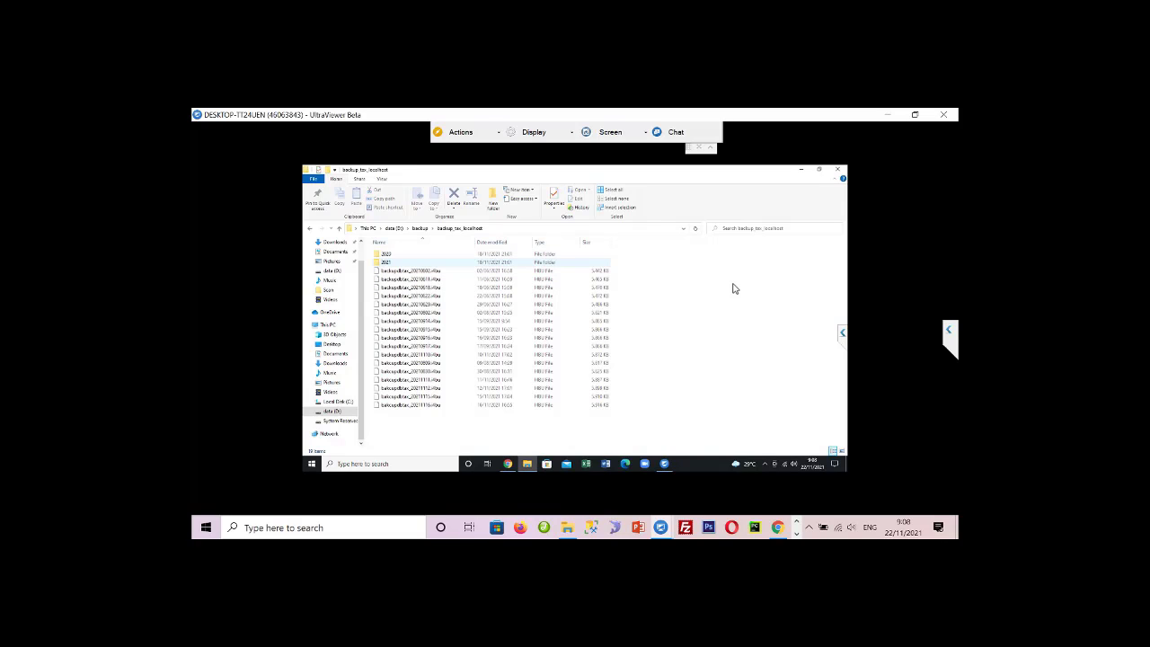
pyautogui.press('End')
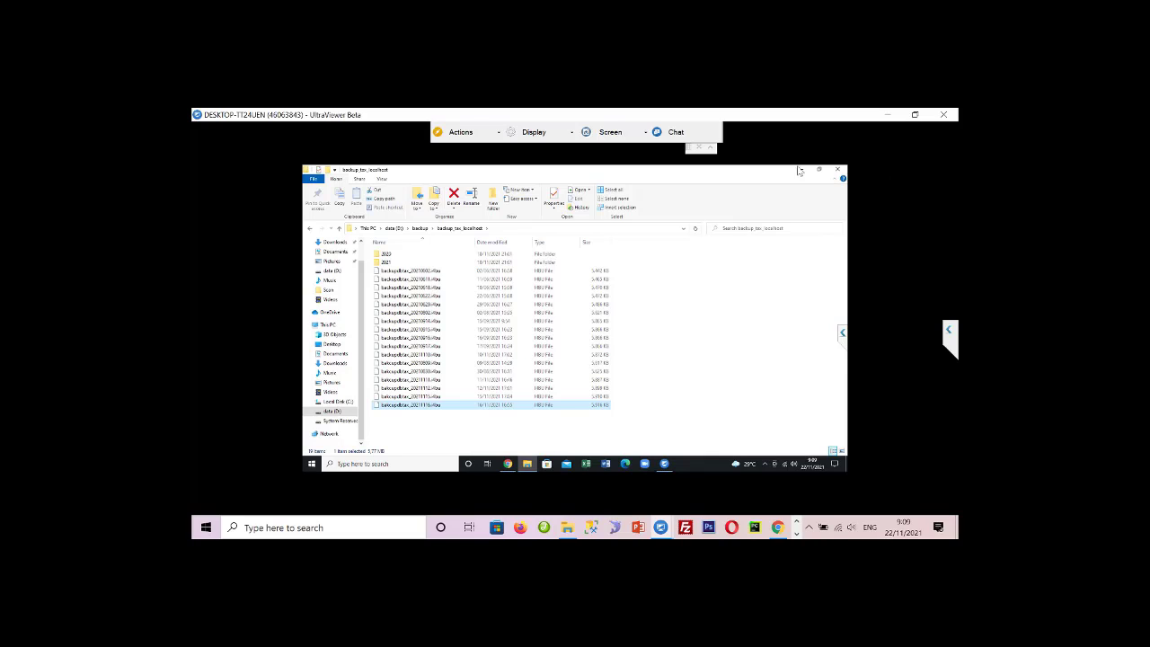
pyautogui.click(420, 229)
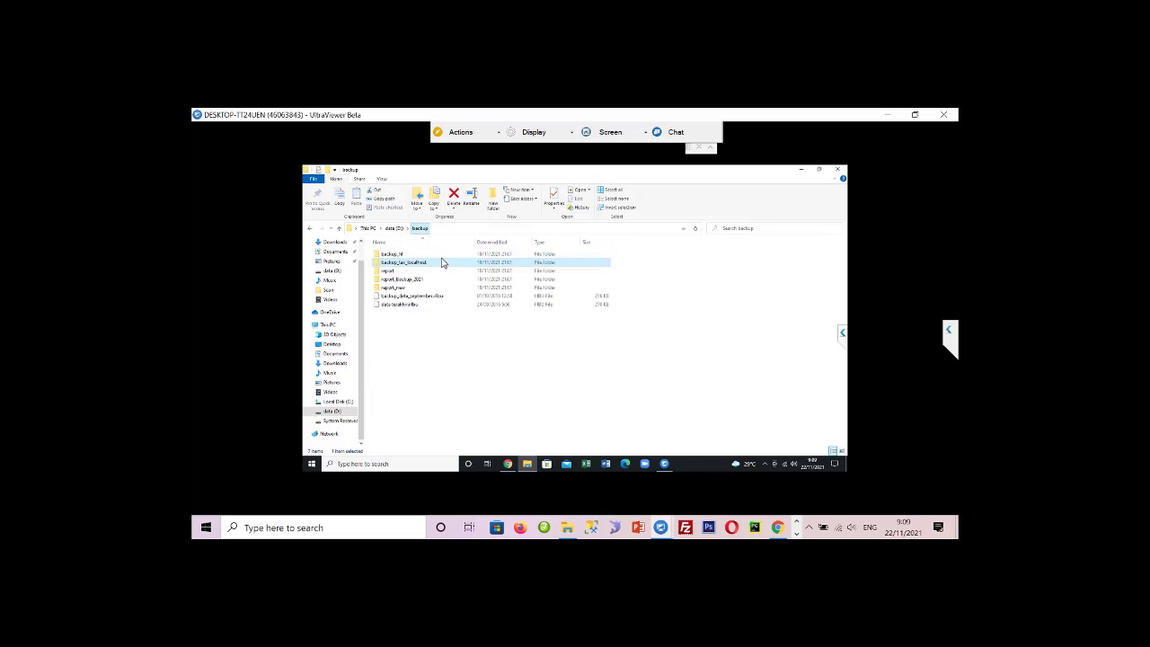
pyautogui.doubleClick(418, 255)
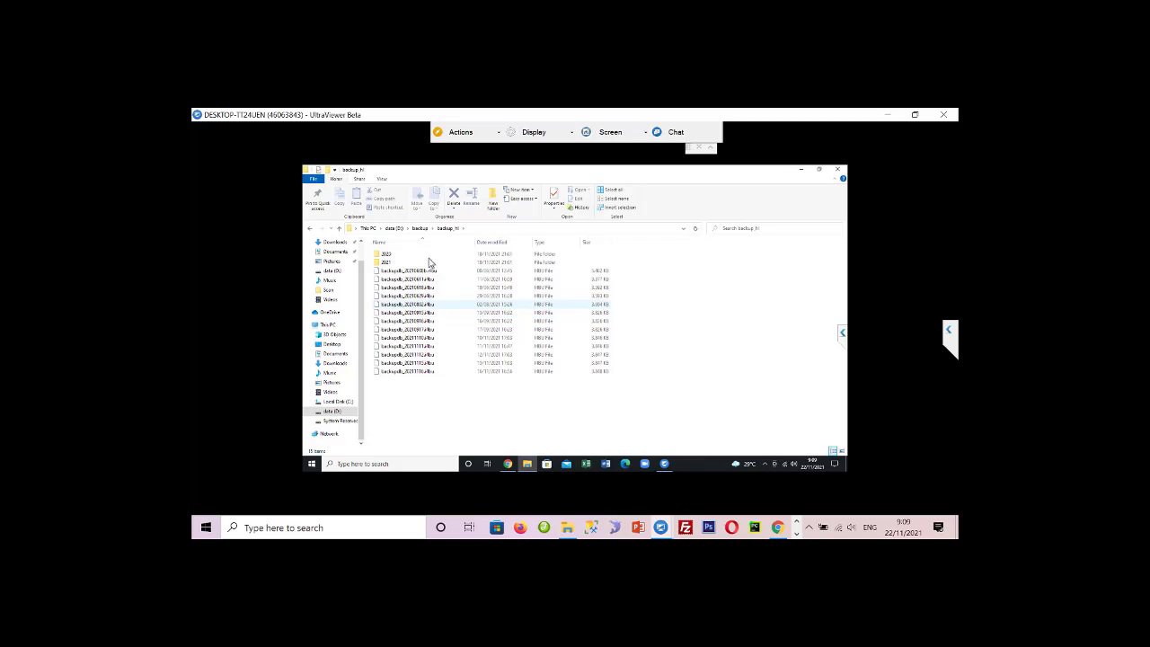
# - Browse the software and ipgsql > data folders on data (D:), then return to D:
pyautogui.click(394, 228)
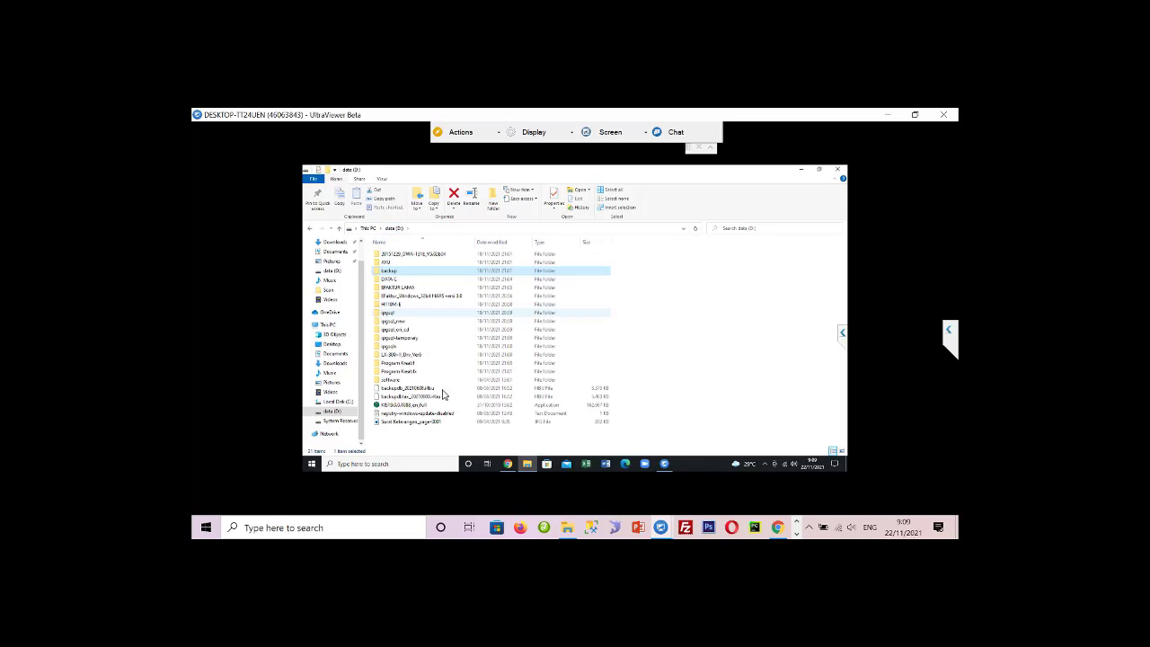
pyautogui.doubleClick(394, 380)
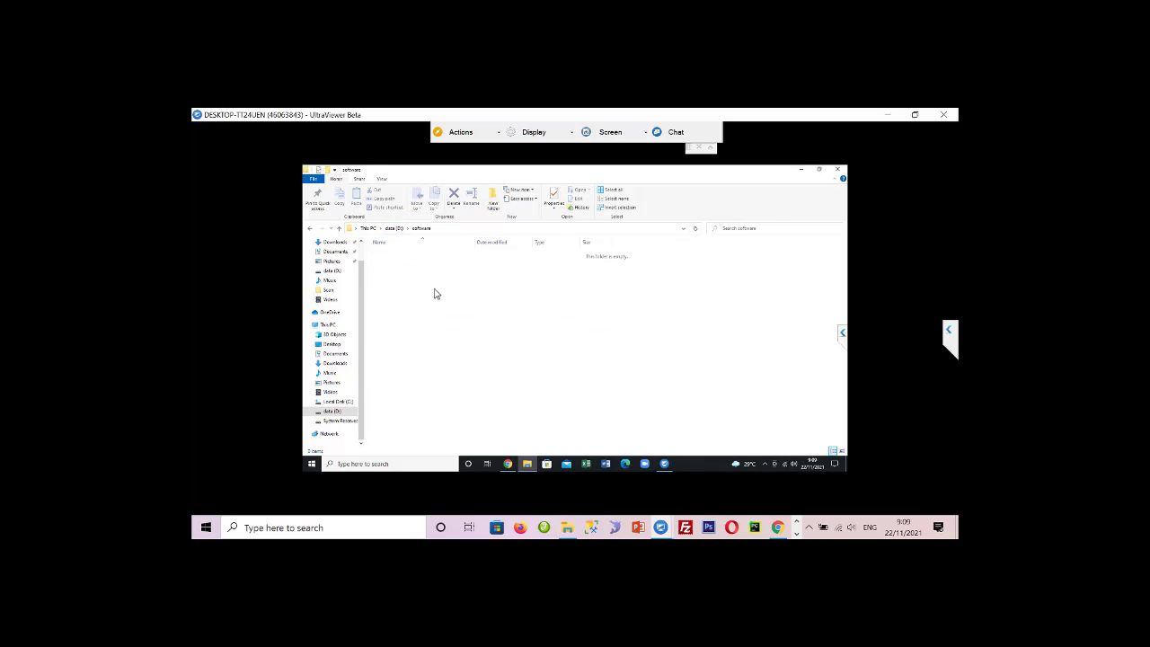
pyautogui.click(397, 230)
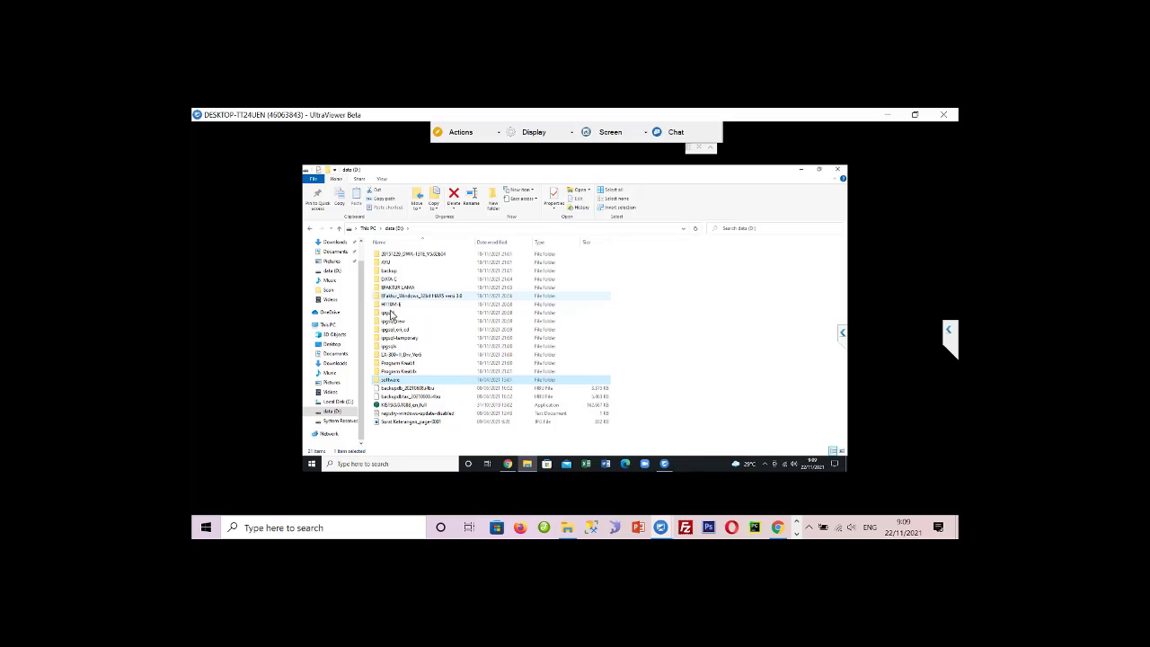
pyautogui.doubleClick(393, 313)
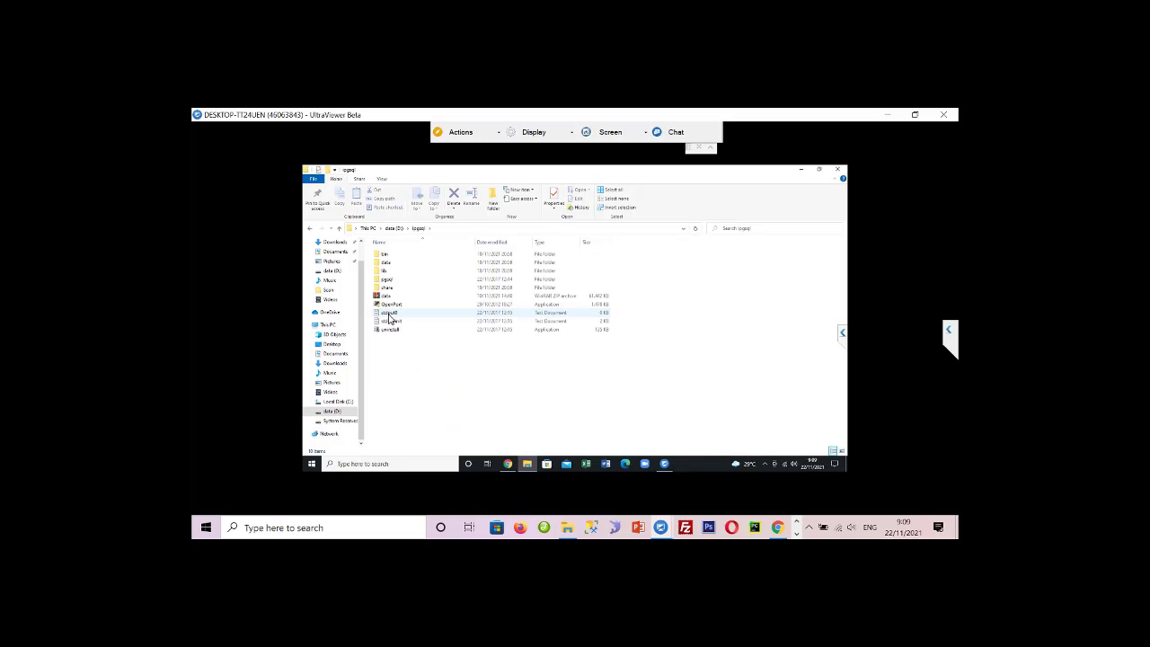
pyautogui.doubleClick(387, 263)
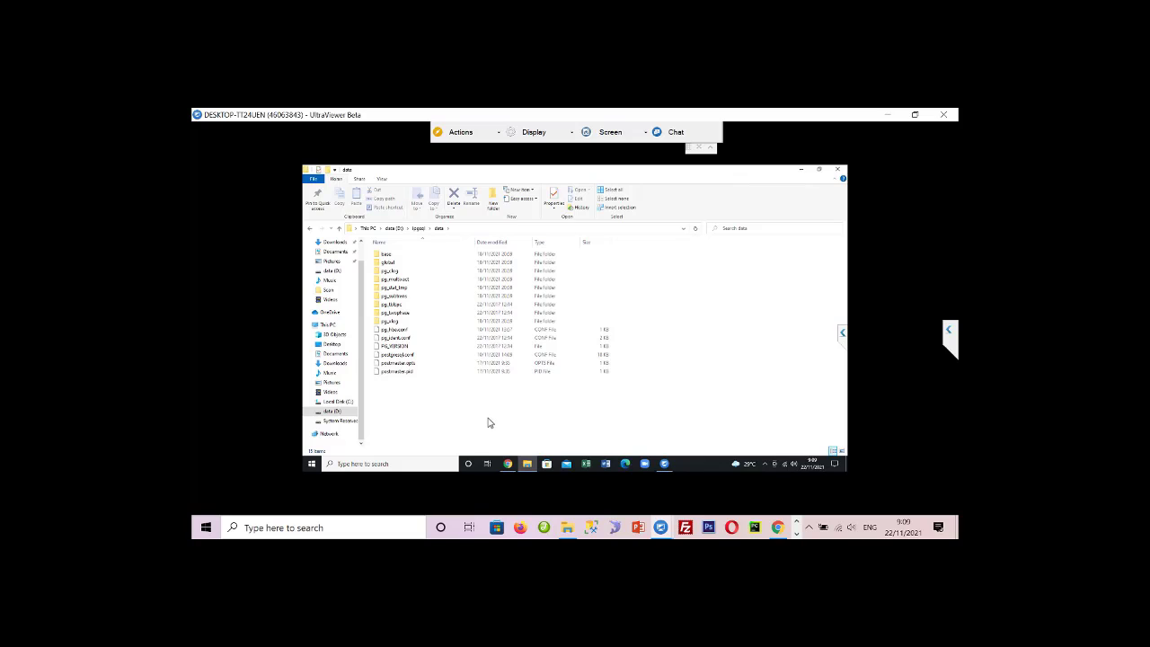
pyautogui.click(393, 228)
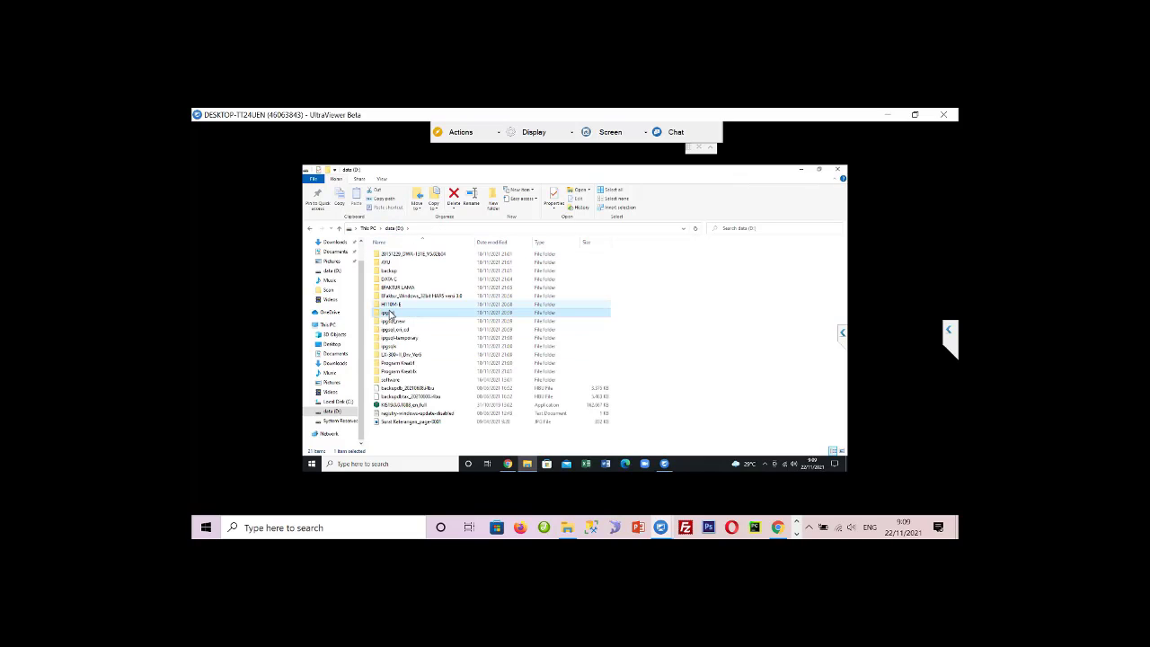
# - Rename the ipgsql folder to ipgsql_test
pyautogui.rightClick(389, 313)
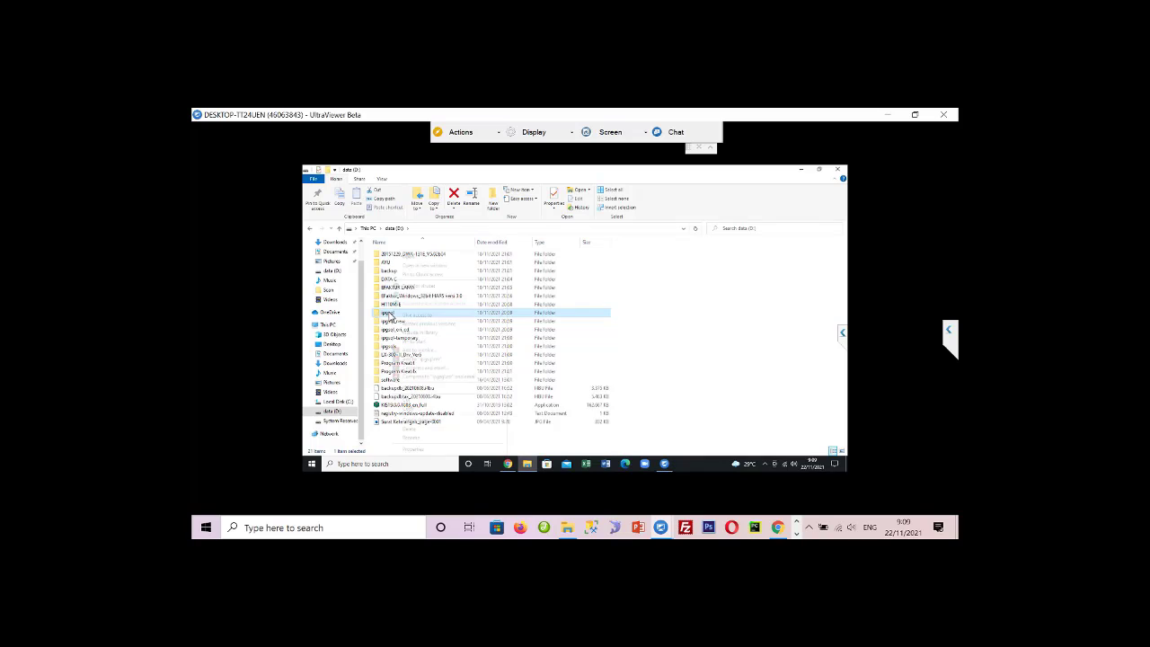
pyautogui.click(413, 439)
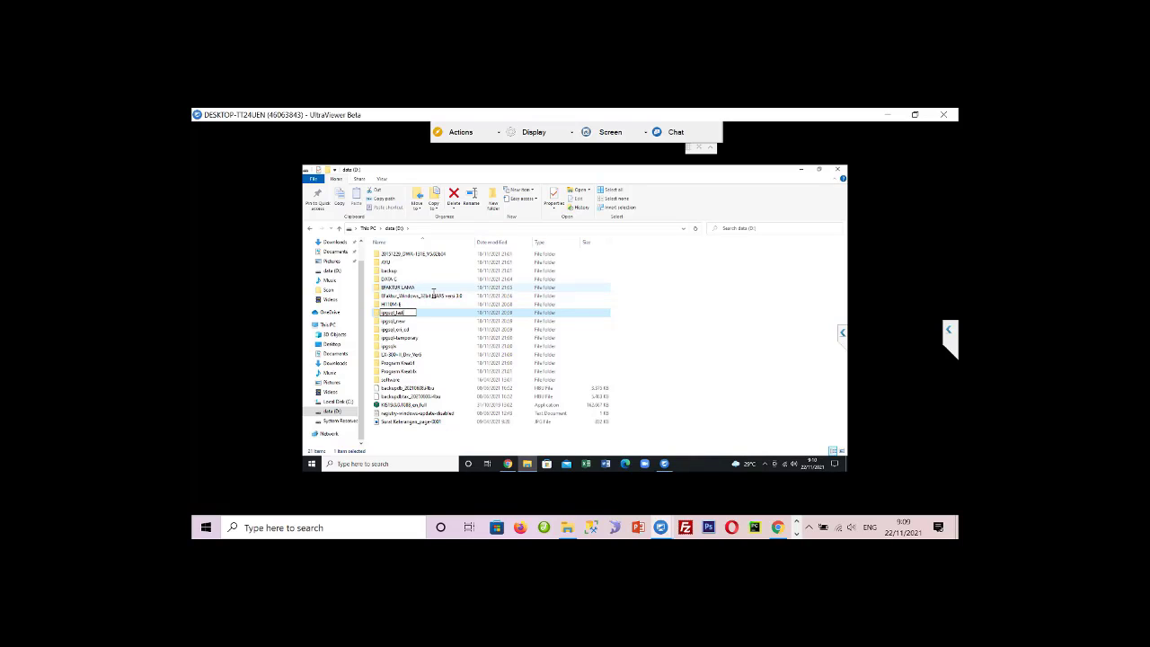
pyautogui.press('Return')
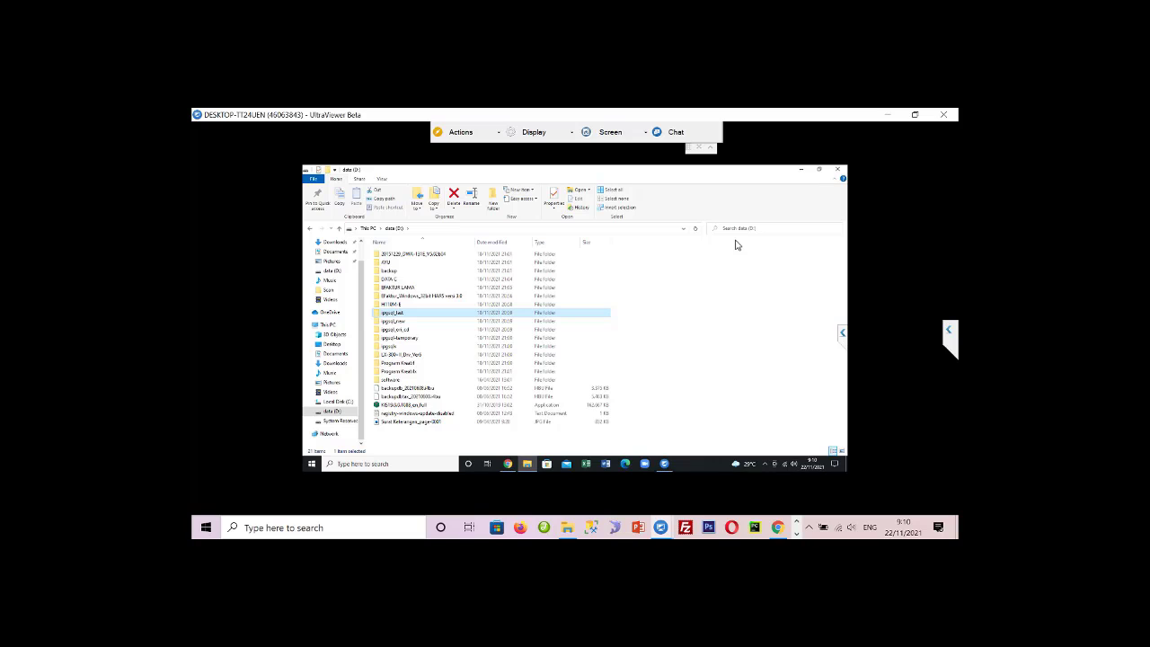
# - Minimize File Explorer, restore Chrome, and Google 'program kreatif ipos 4'
pyautogui.click(801, 169)
pyautogui.click(509, 464)
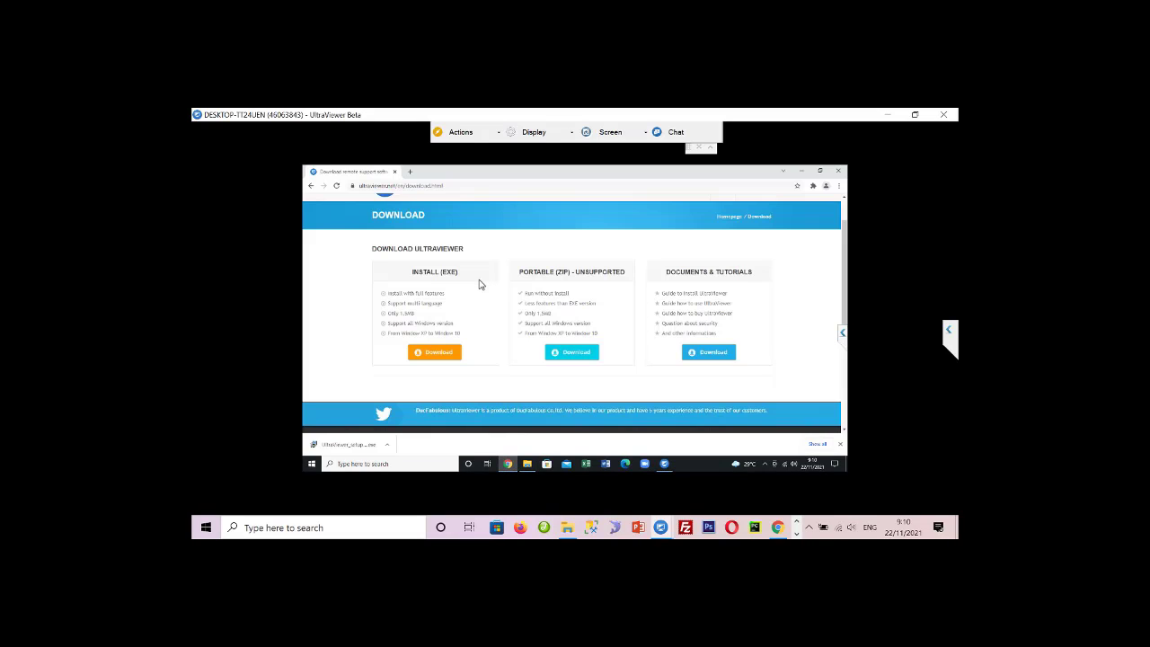
pyautogui.click(475, 187)
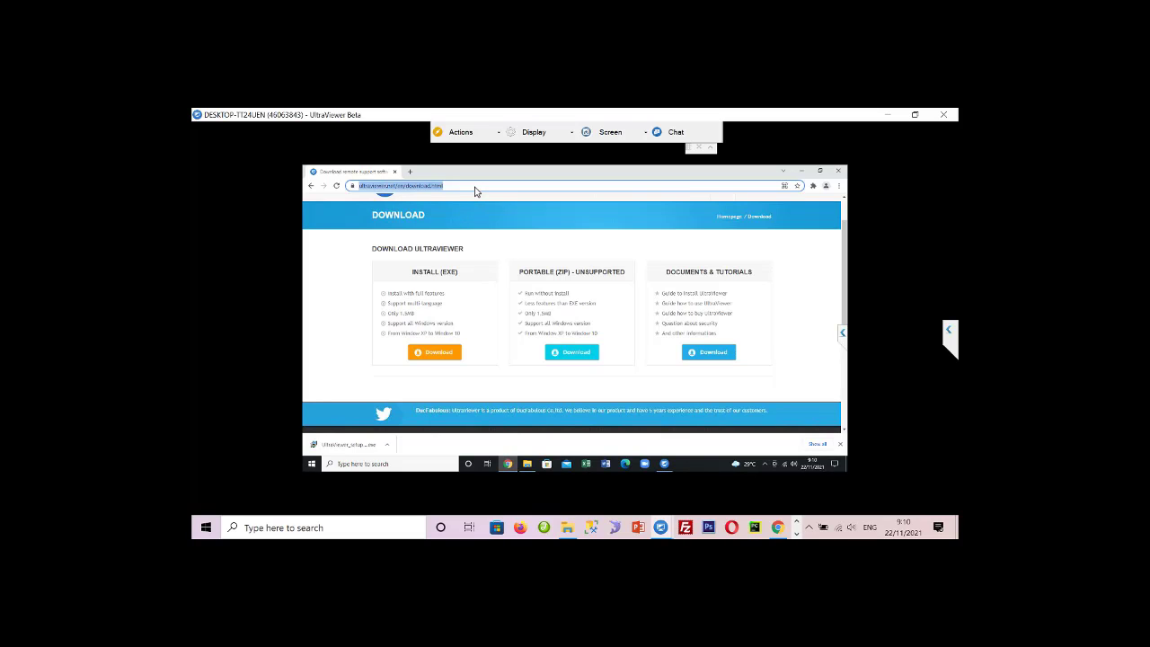
pyautogui.write('go')
pyautogui.press('Return')
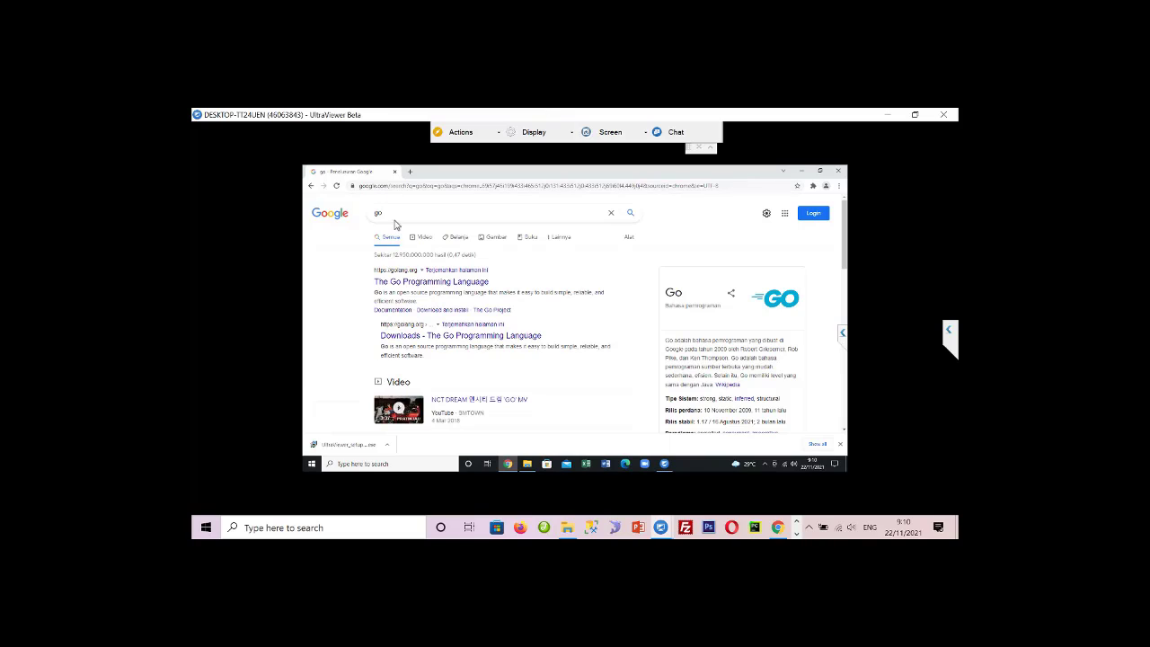
pyautogui.doubleClick(369, 212)
pyautogui.write('ipos')
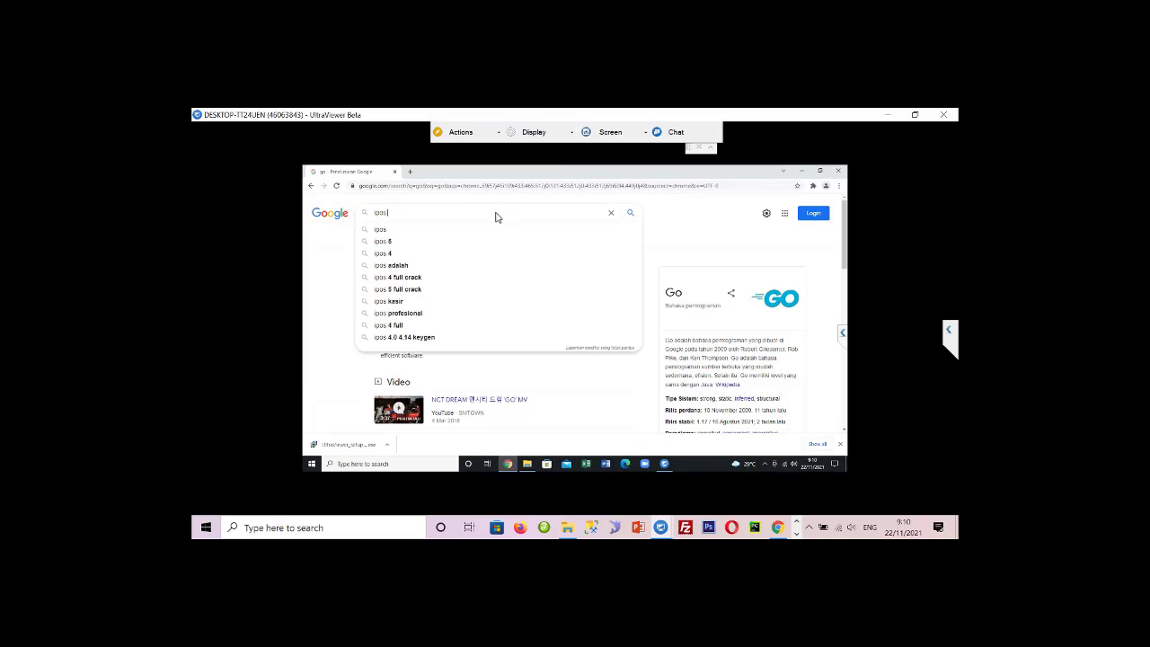
pyautogui.write(' kereatif')
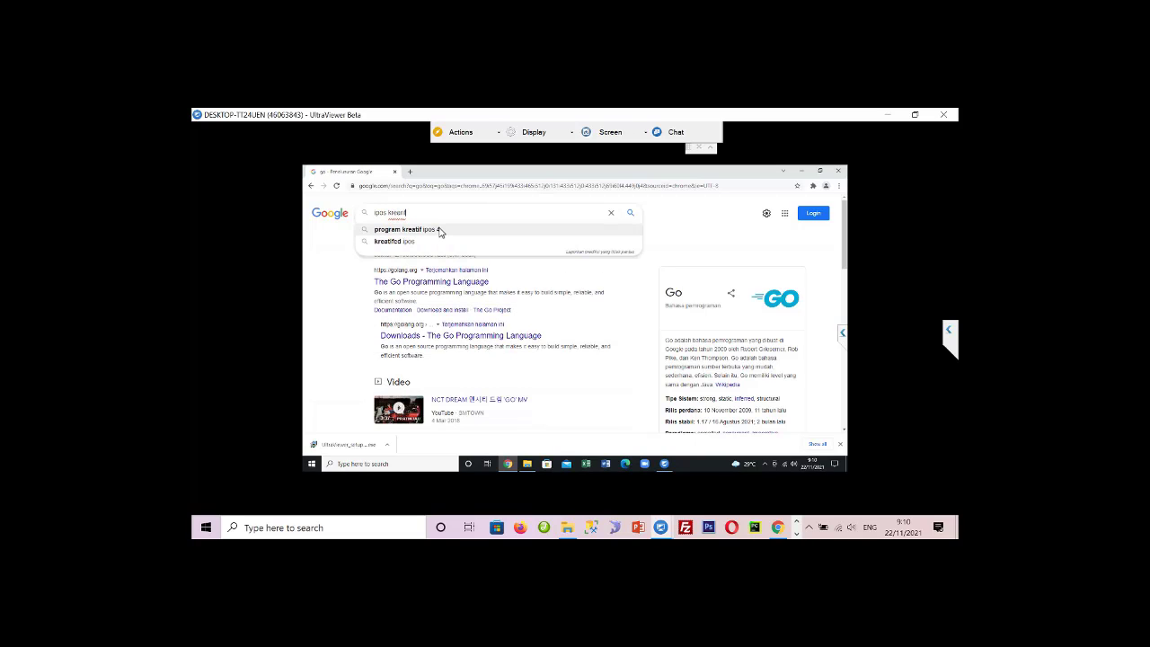
pyautogui.click(439, 230)
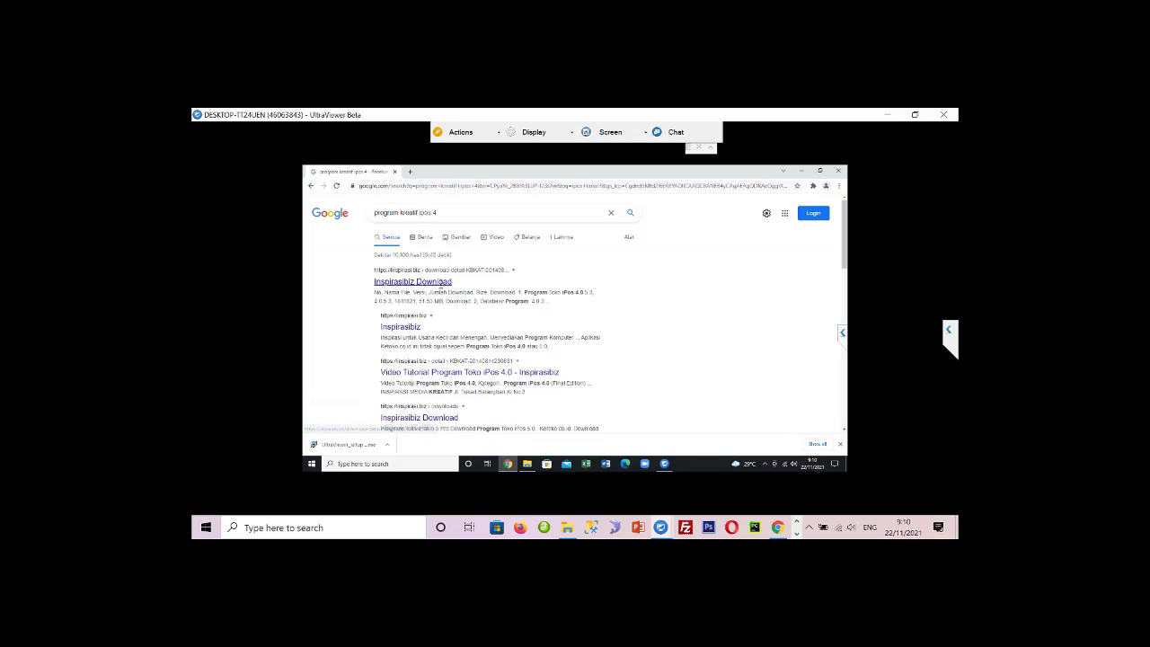
# - Download the Database Program from the Inspirasibiz Download page and minimize Chrome
pyautogui.click(442, 290)
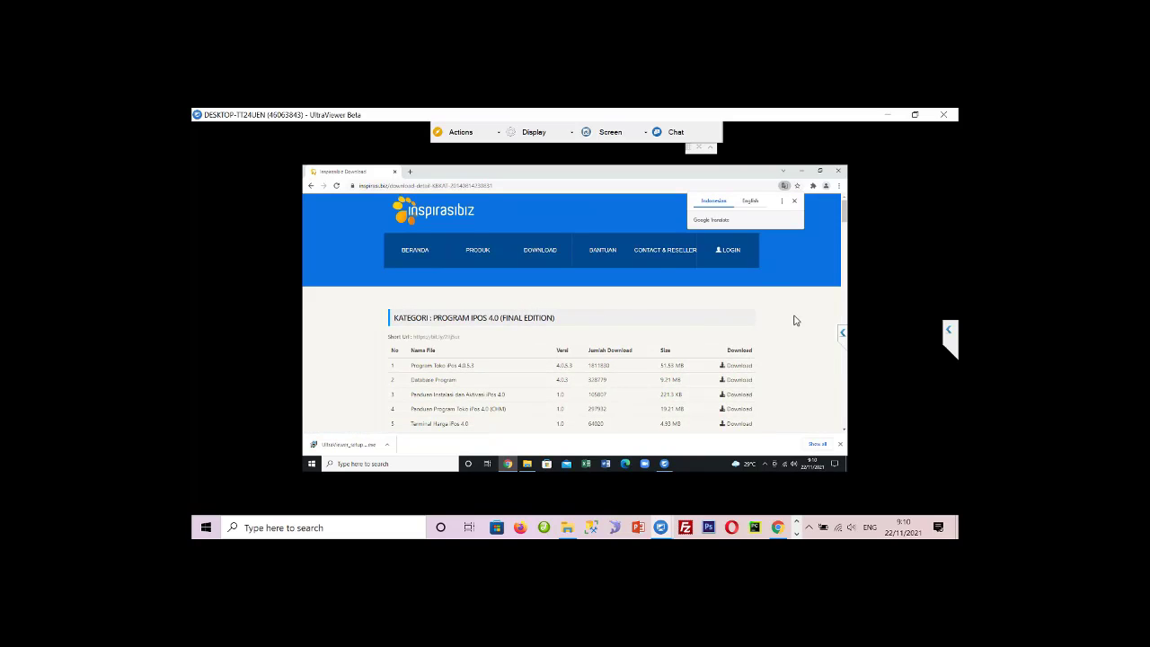
pyautogui.click(737, 380)
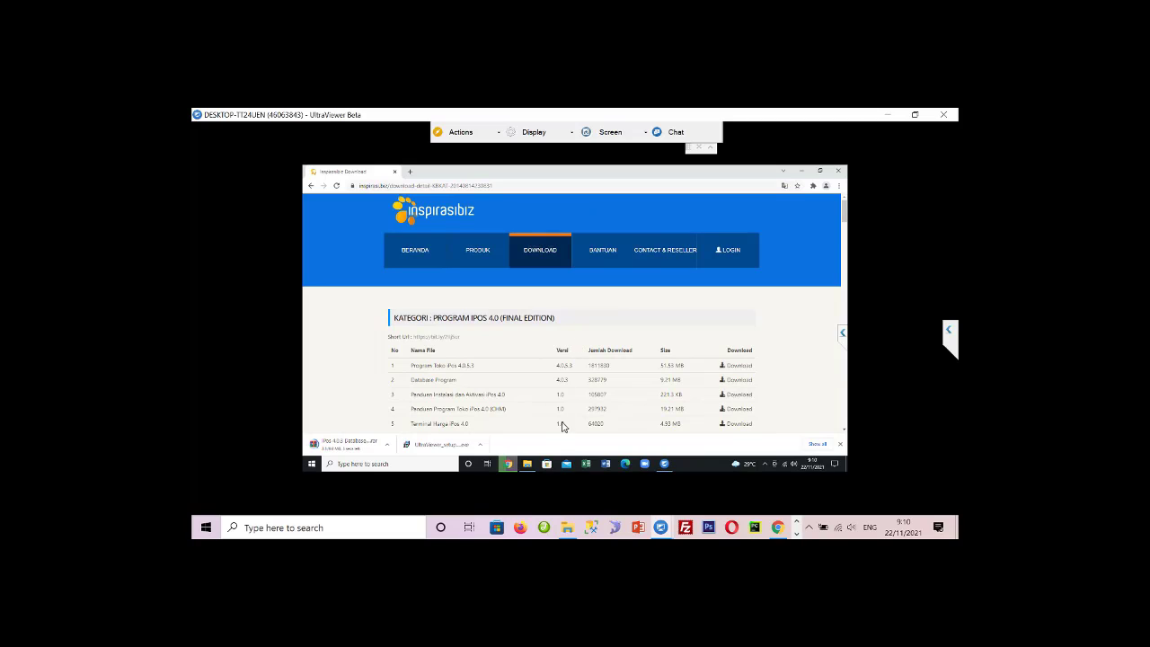
pyautogui.click(801, 170)
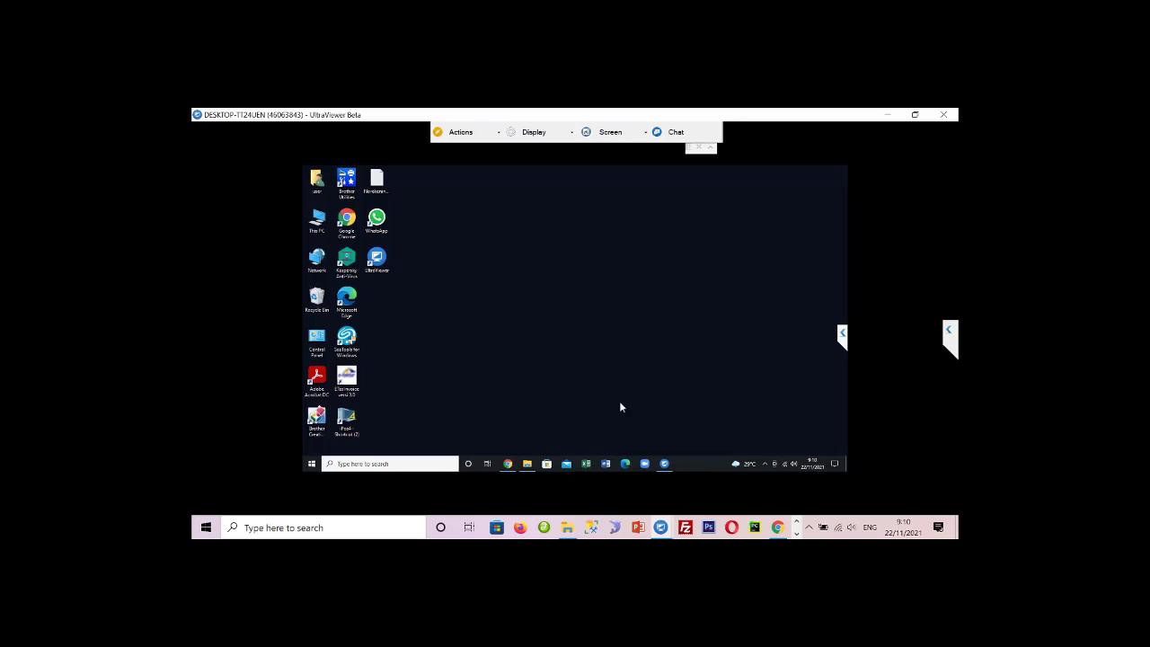
# - Open a maximized File Explorer on the remote PC and browse to Downloads > iPos 4.0.3 Database
pyautogui.click(529, 464)
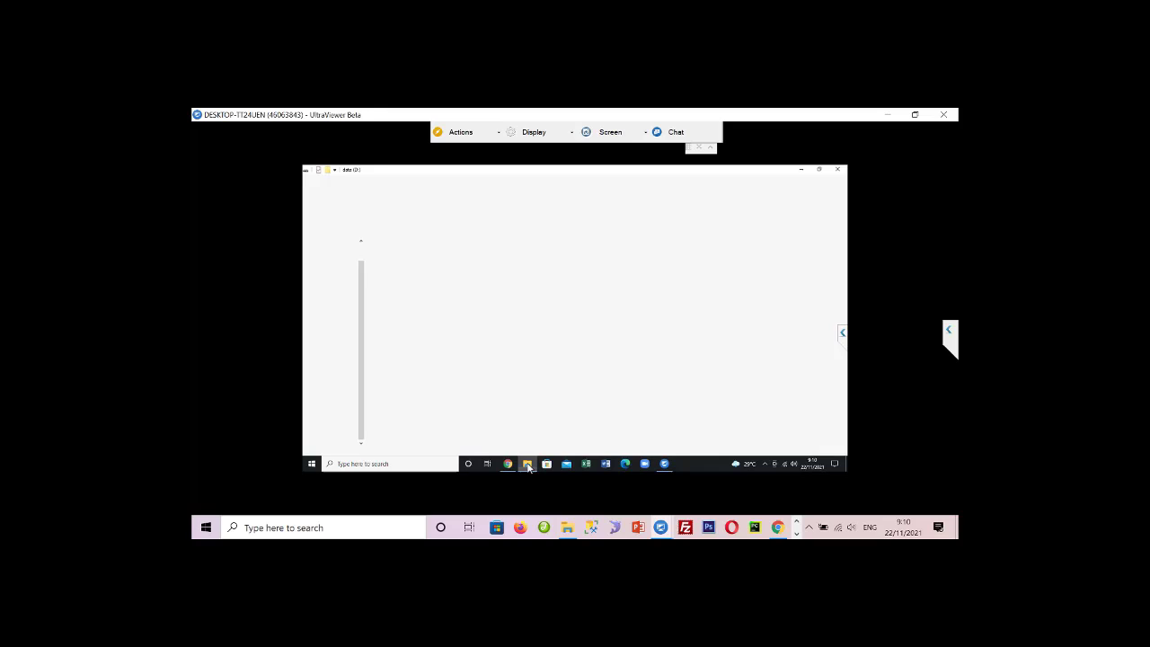
pyautogui.rightClick(312, 464)
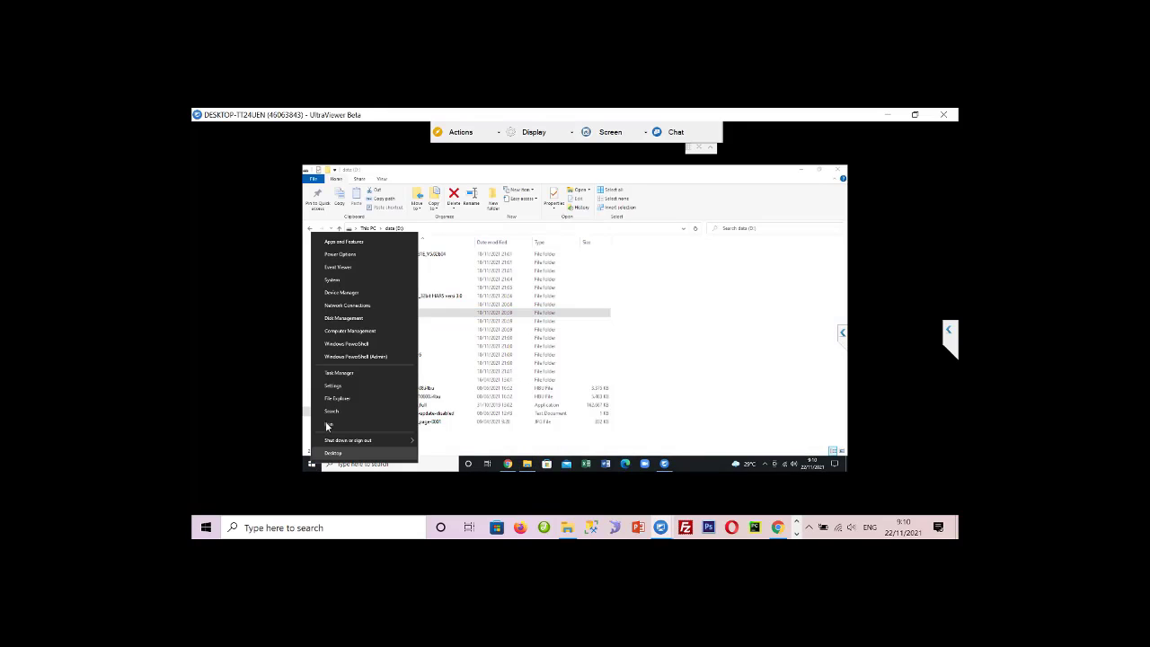
pyautogui.click(344, 401)
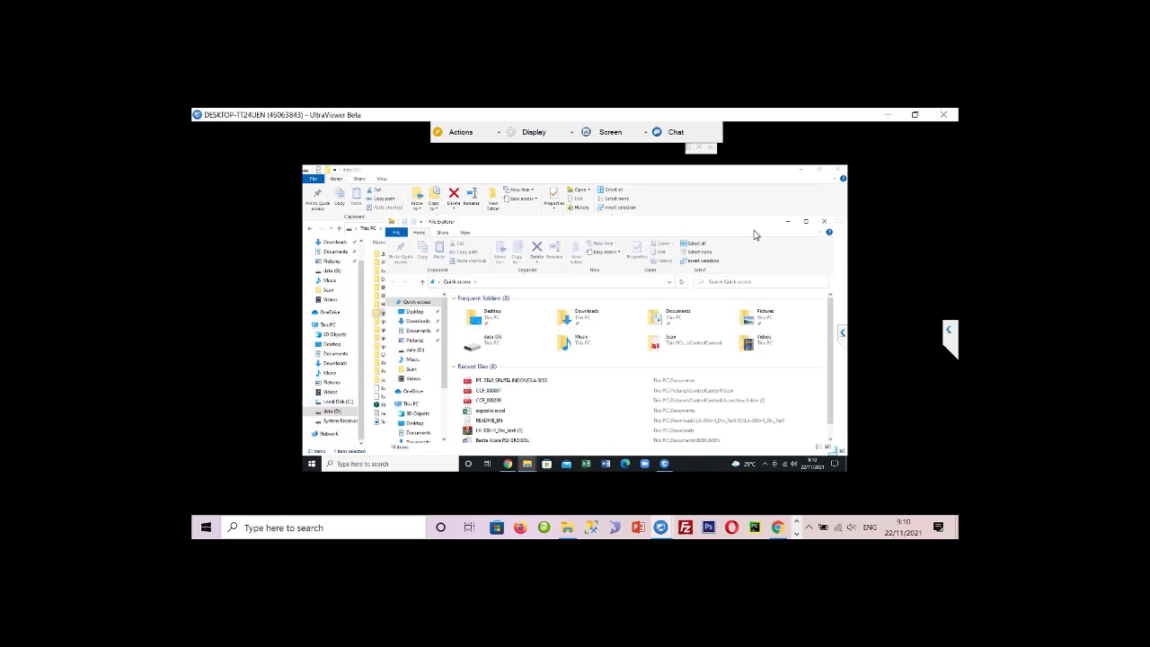
pyautogui.click(810, 227)
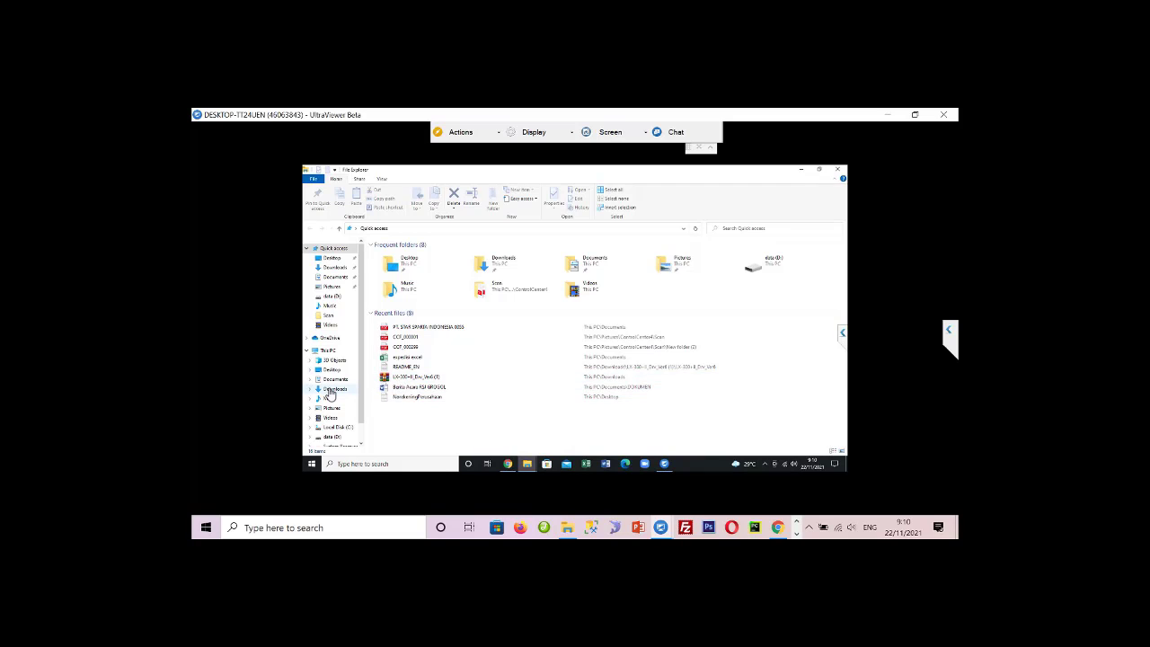
pyautogui.click(333, 389)
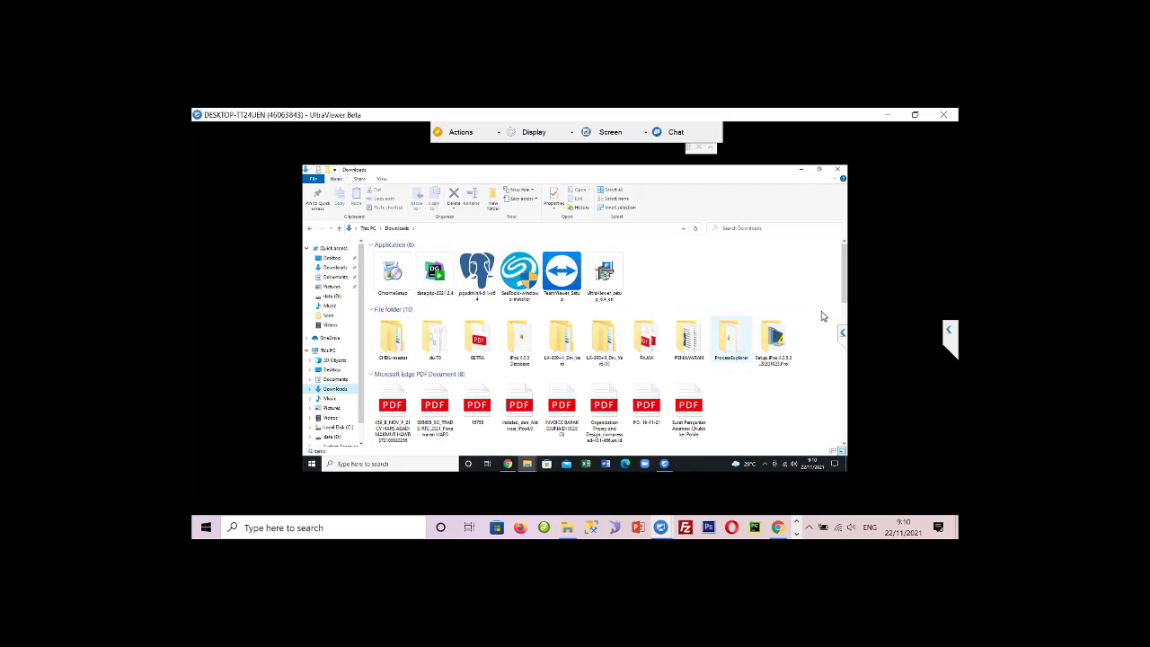
pyautogui.moveTo(845, 291); pyautogui.dragTo(836, 268)
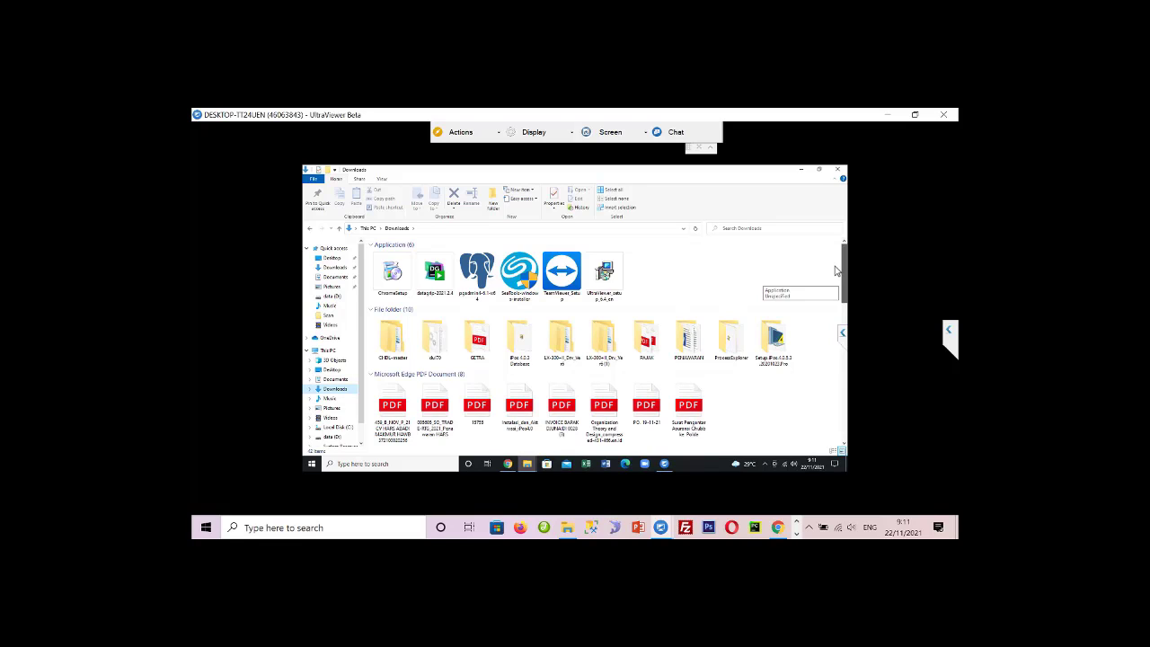
pyautogui.doubleClick(520, 341)
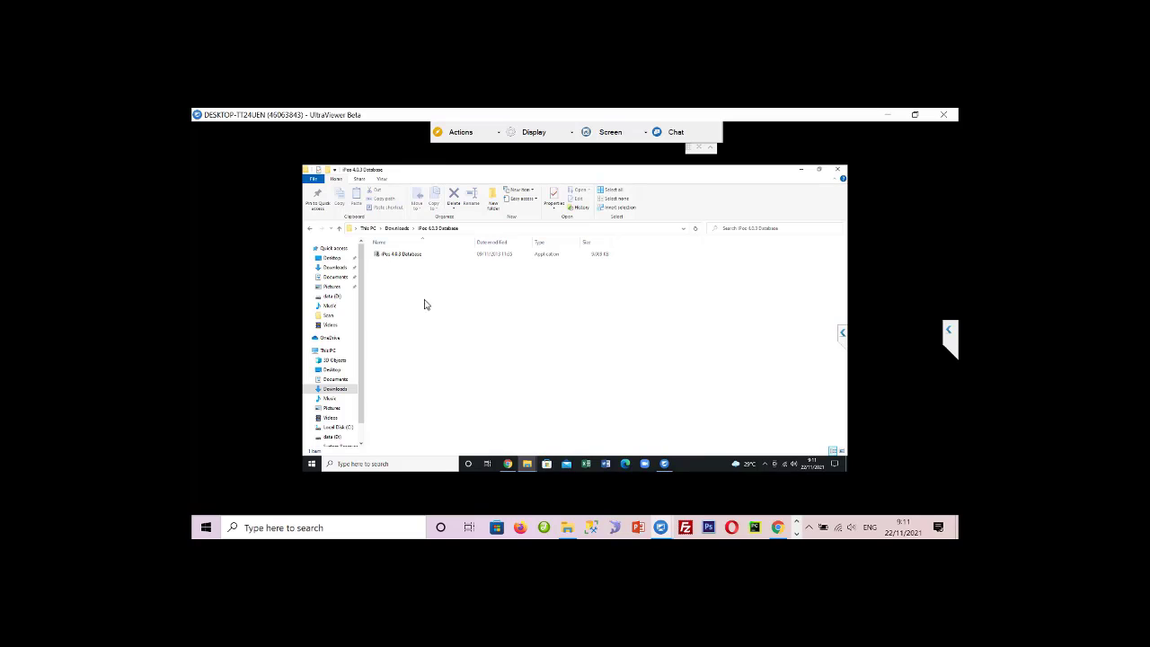
# - Run the iPos database installer as administrator with the data (D:) drive as install location
pyautogui.rightClick(414, 258)
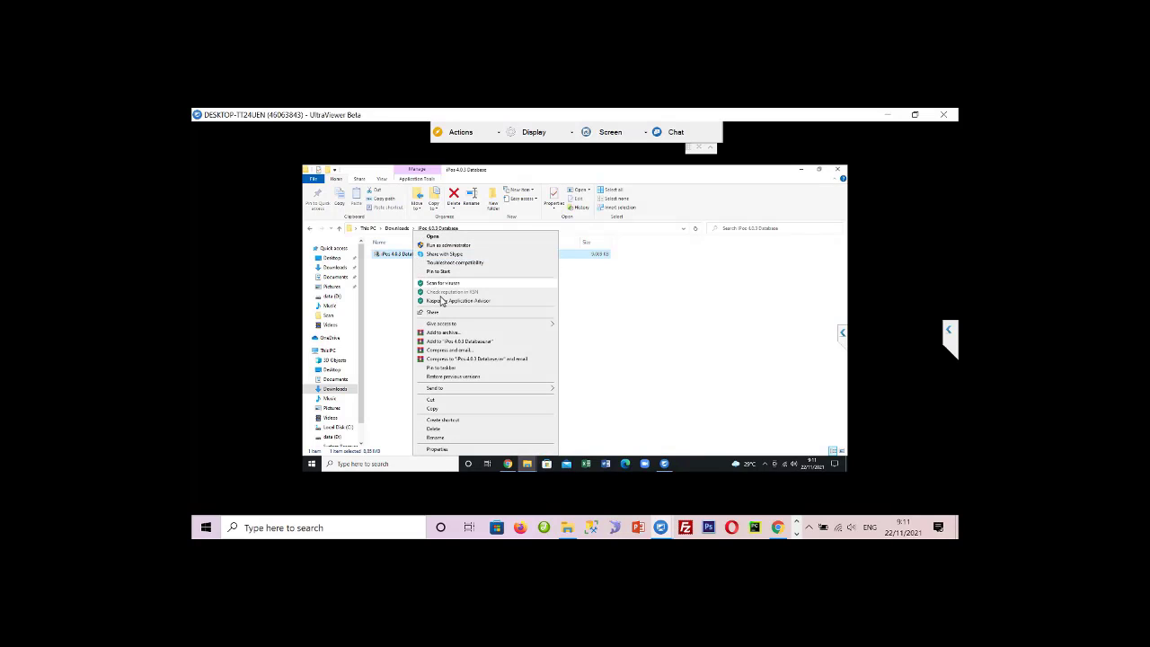
pyautogui.click(464, 247)
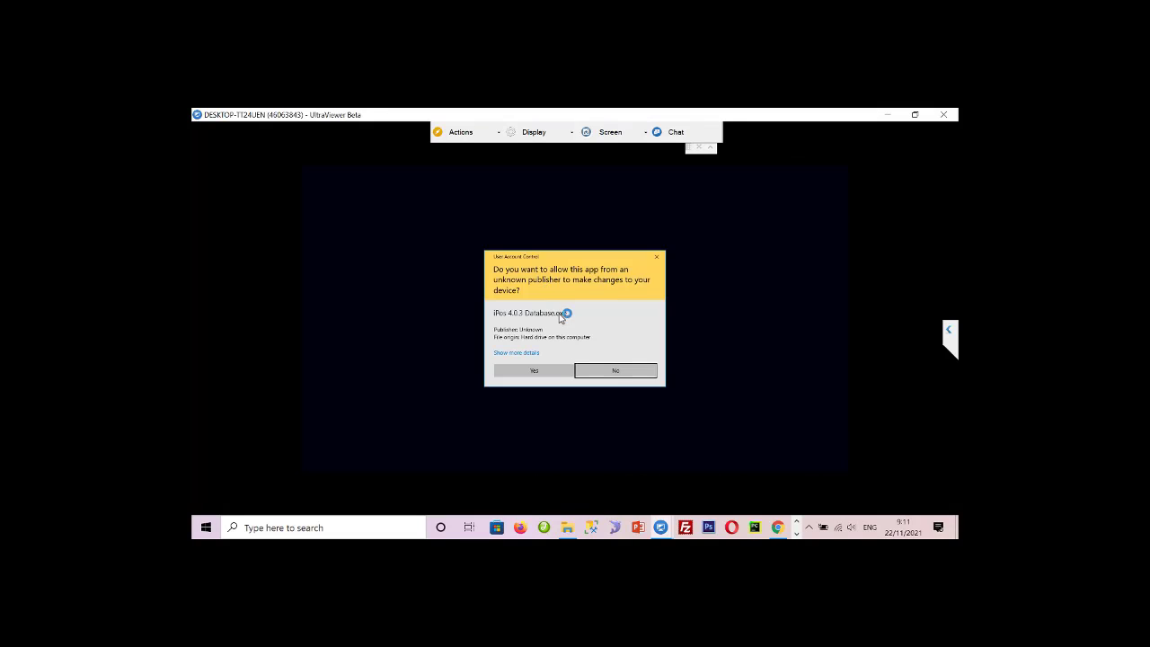
pyautogui.click(562, 369)
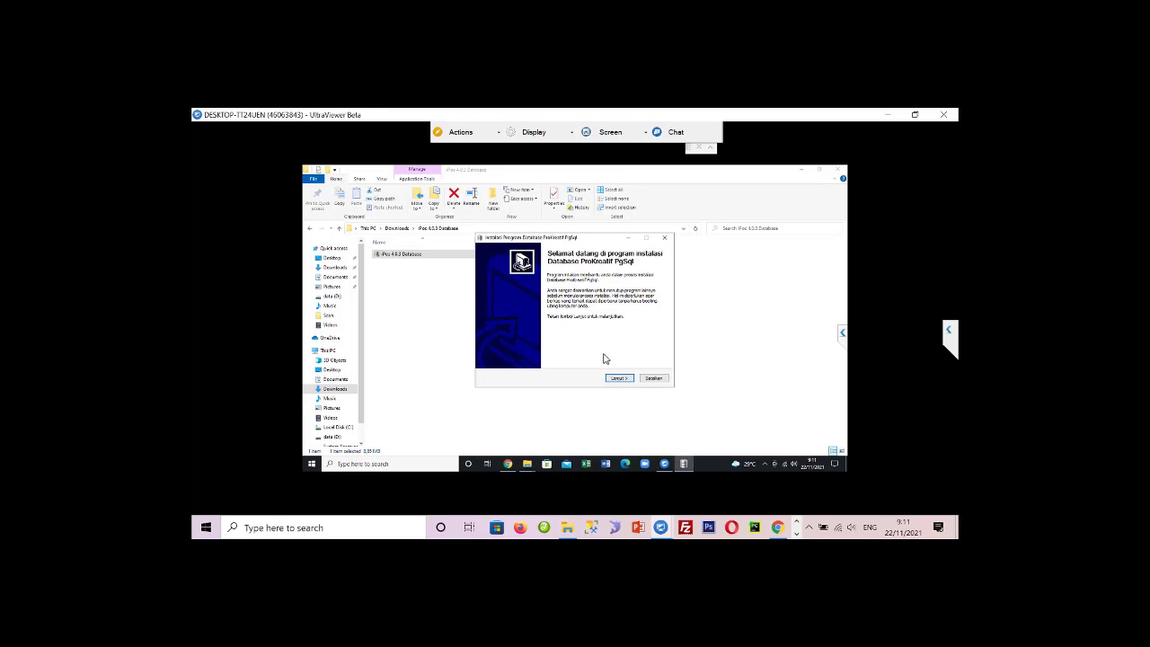
pyautogui.click(619, 378)
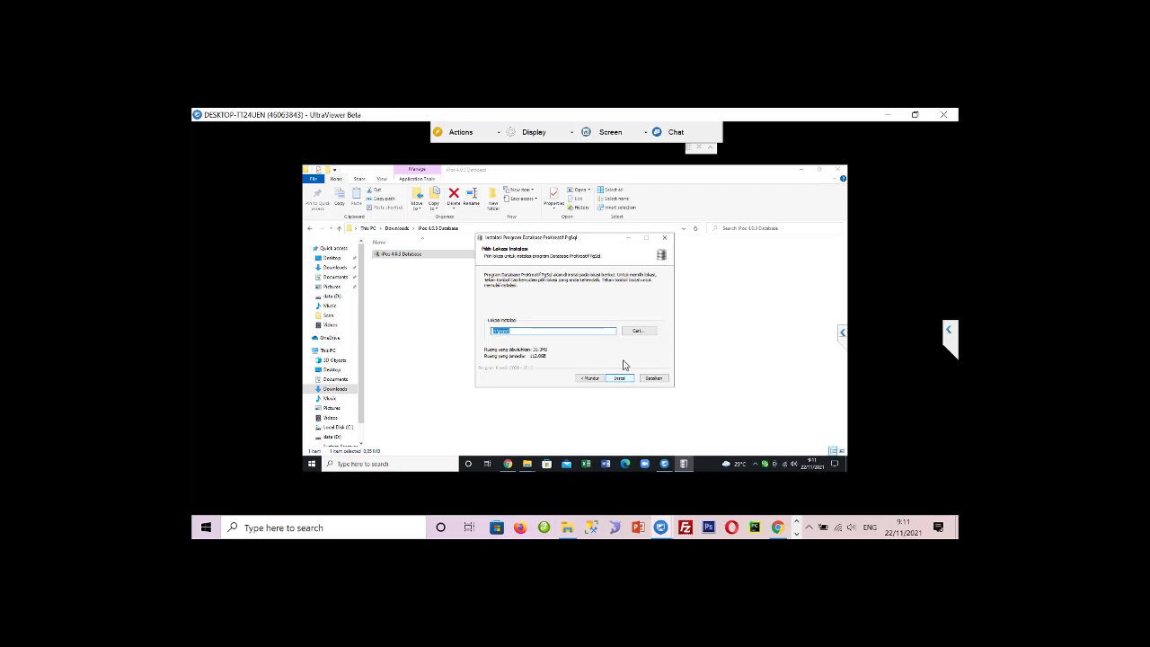
pyautogui.click(626, 333)
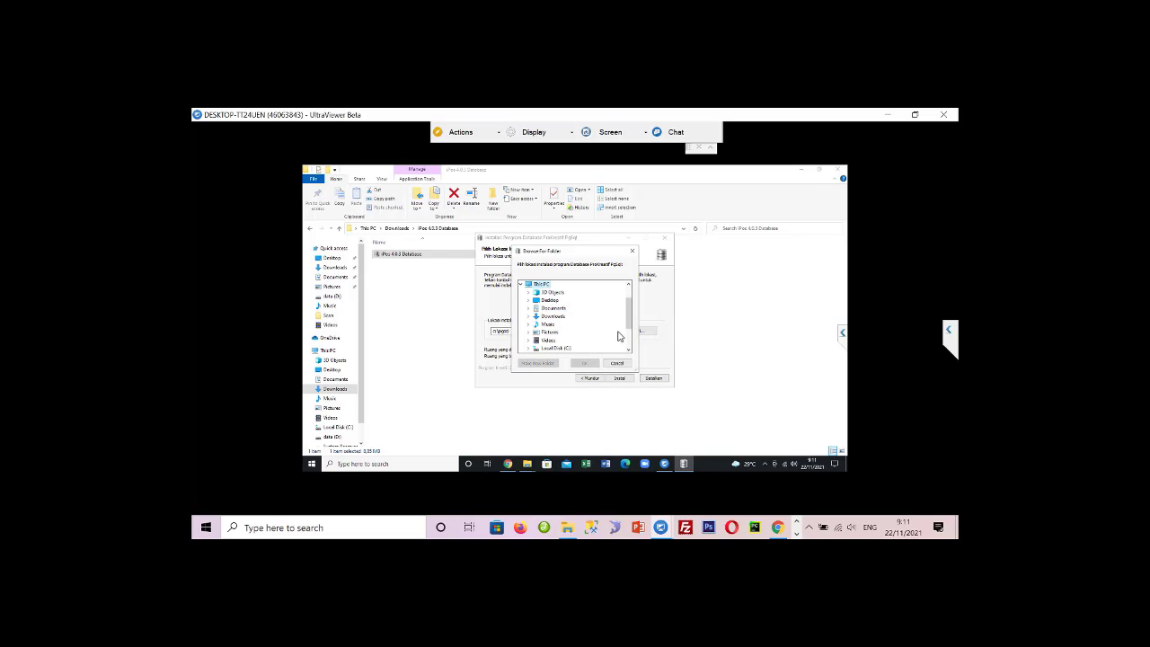
pyautogui.scroll(-3, 623, 342)
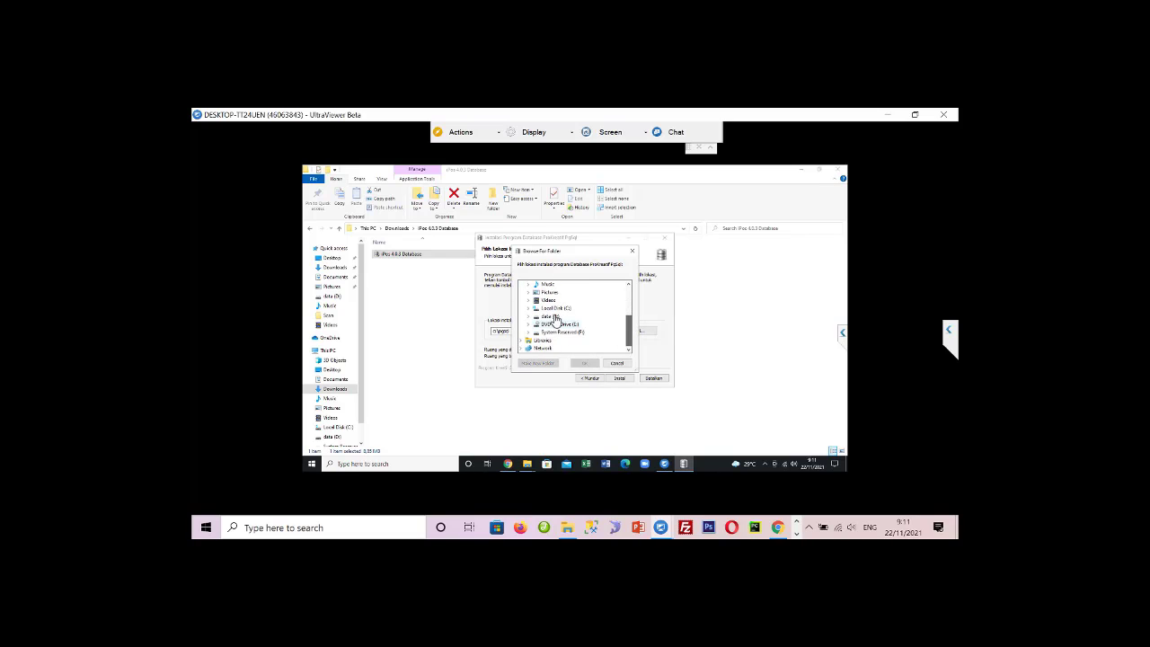
pyautogui.doubleClick(549, 339)
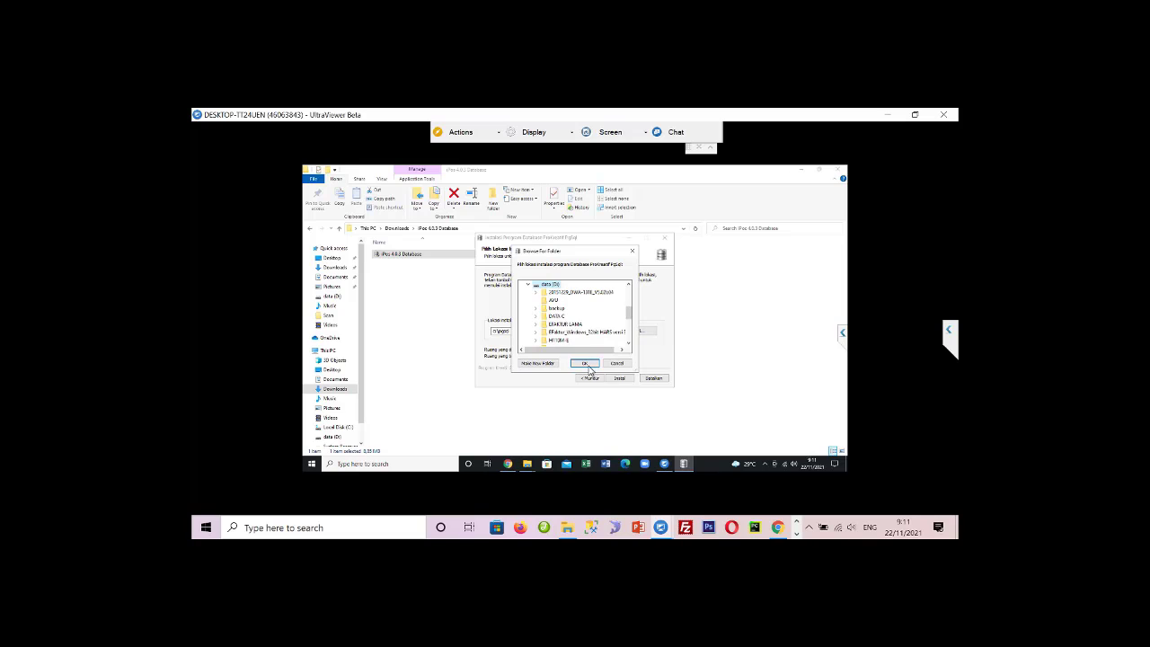
pyautogui.click(588, 366)
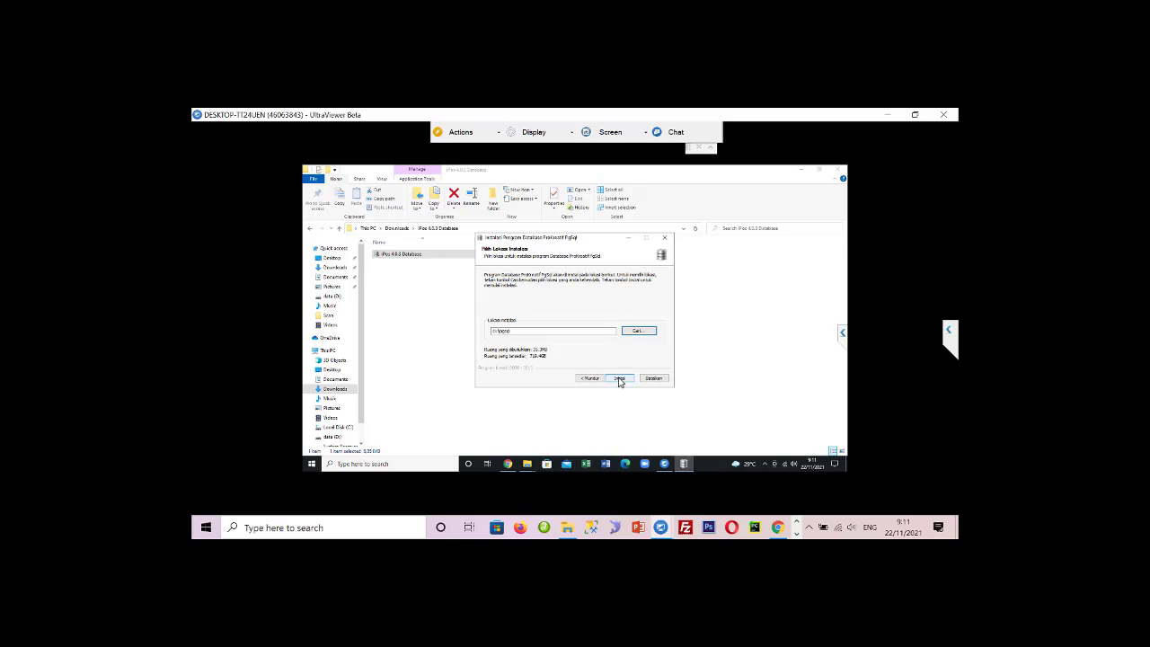
pyautogui.press('Return')
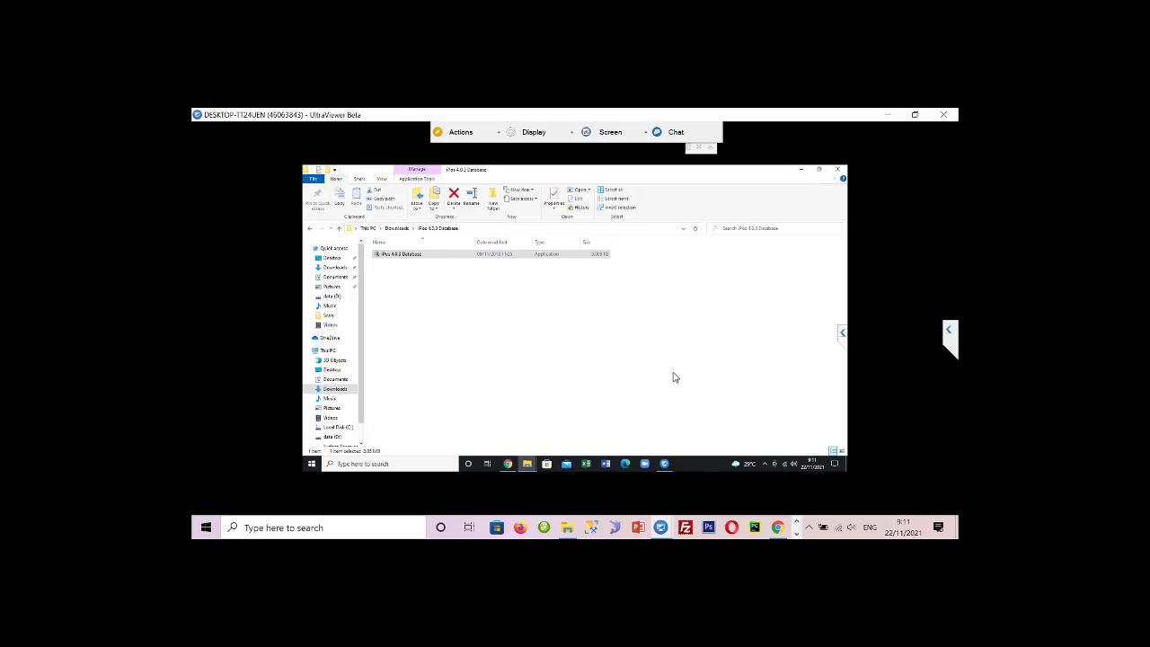
# - Check the new empty ipos4 folder on data (D:), then minimize Explorer to the desktop
pyautogui.scroll(-1, 359, 390)
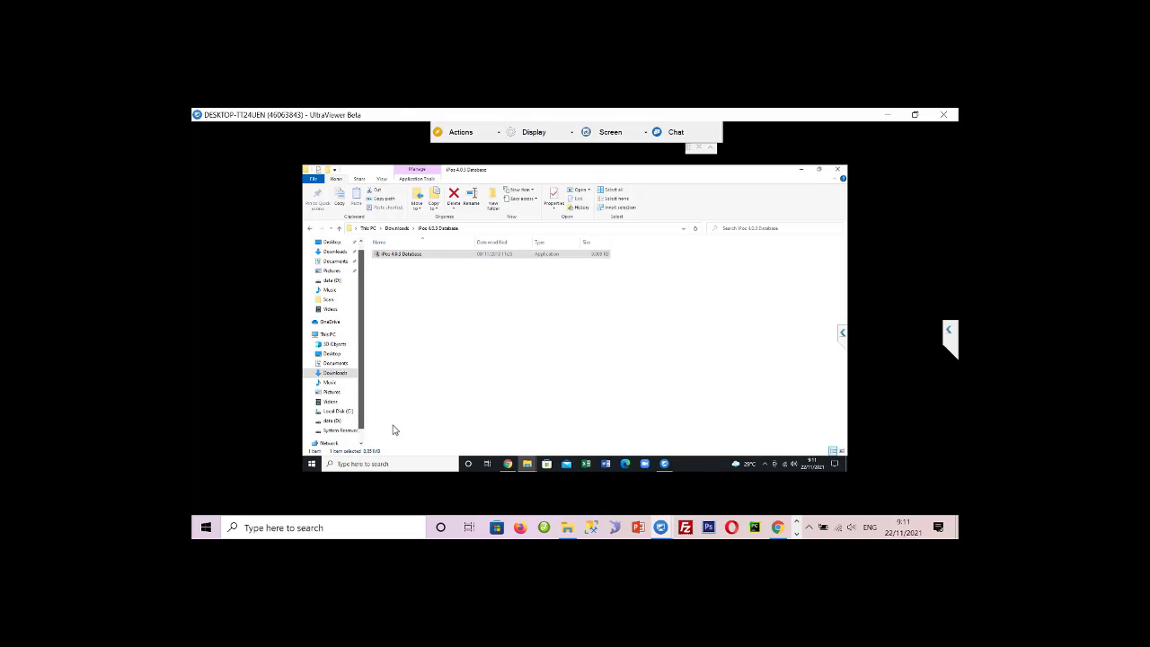
pyautogui.click(340, 413)
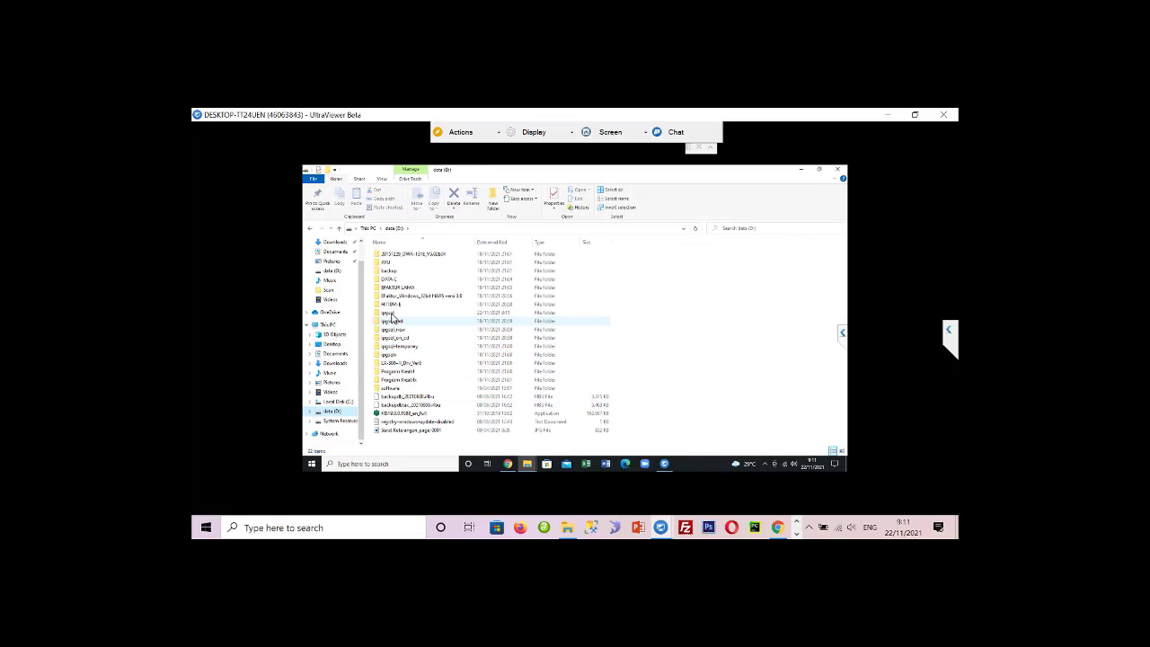
pyautogui.doubleClick(482, 311)
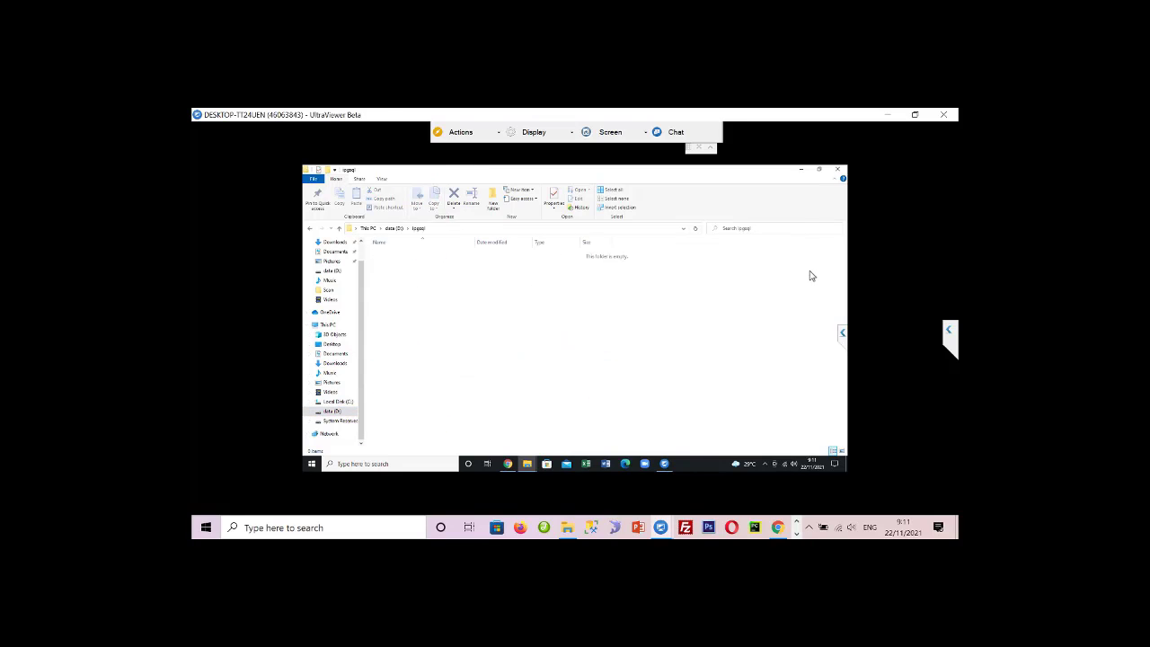
pyautogui.hotkey('alt', 'Left')
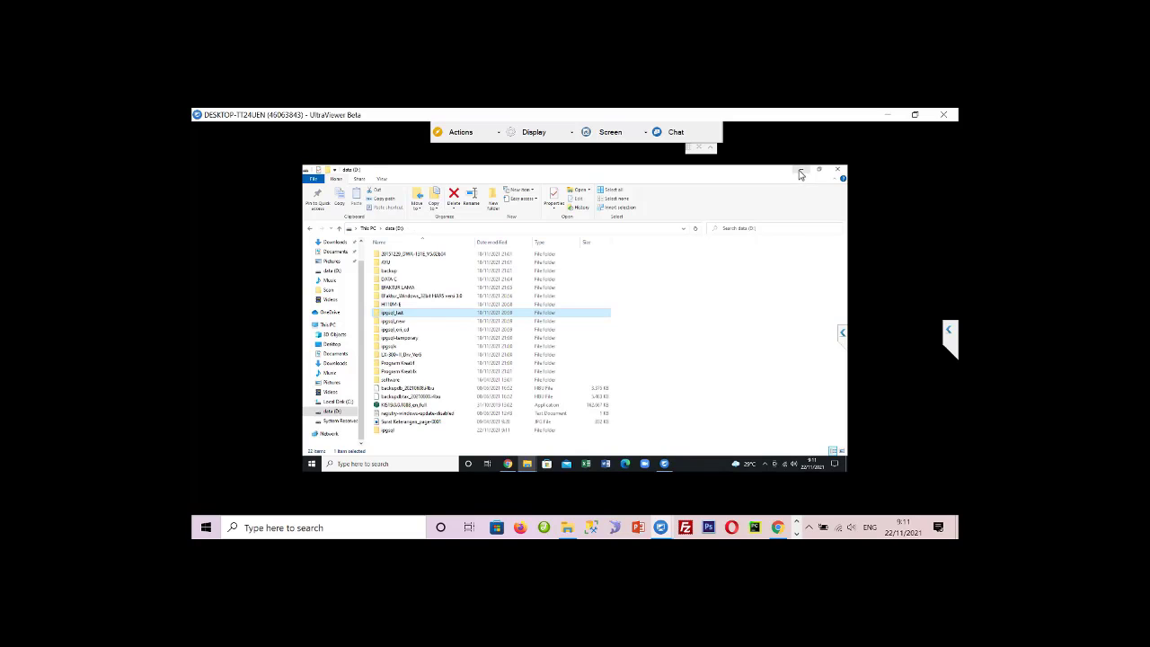
pyautogui.click(800, 171)
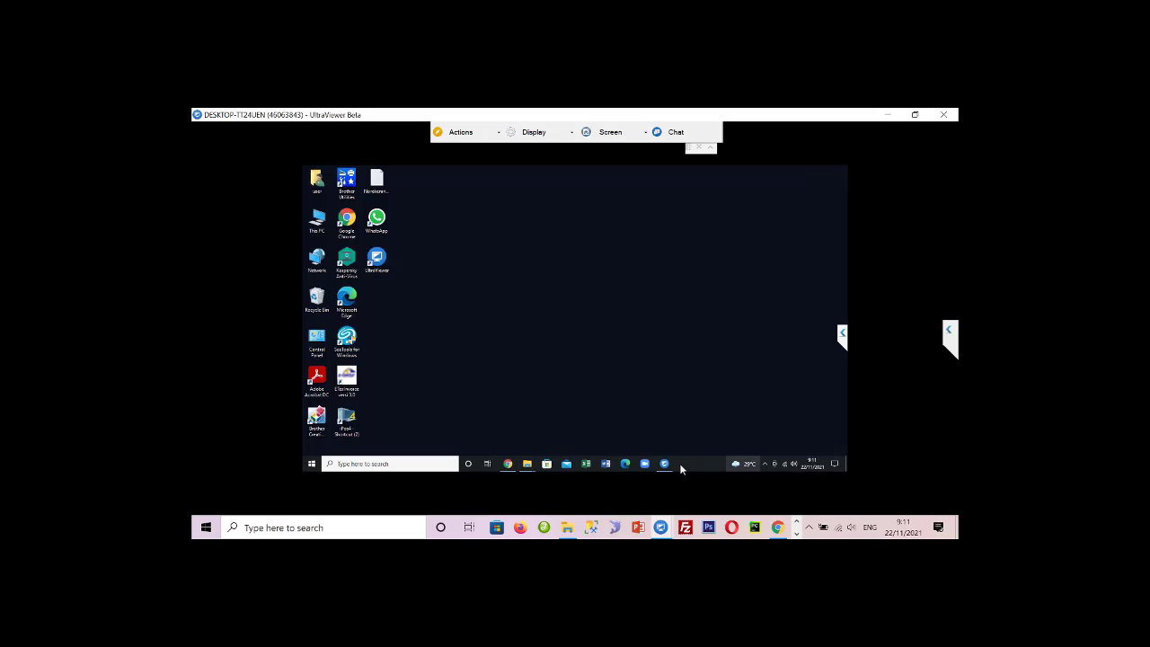